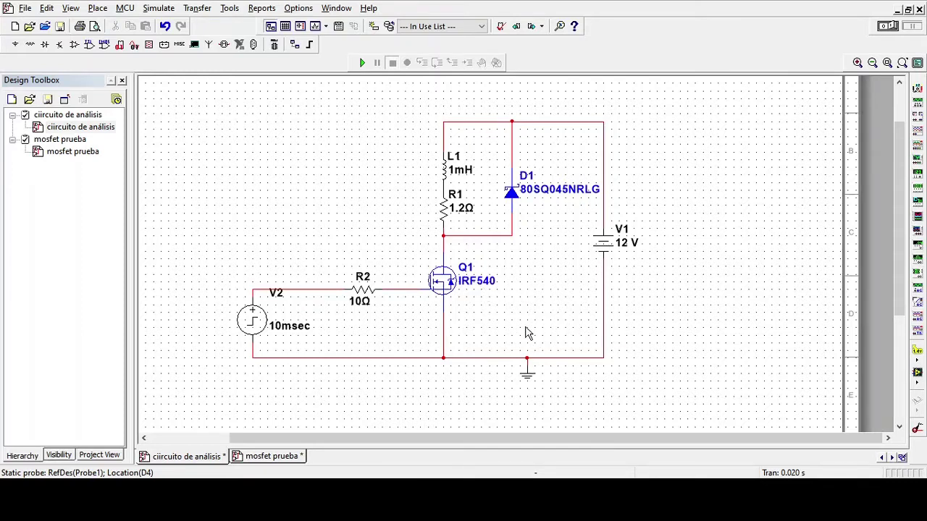
Examine the circuit's RL load, flyback diode D1, MOSFET Q1 and step voltage source V2
{"action": "left_click", "coordinate": [443, 162]}
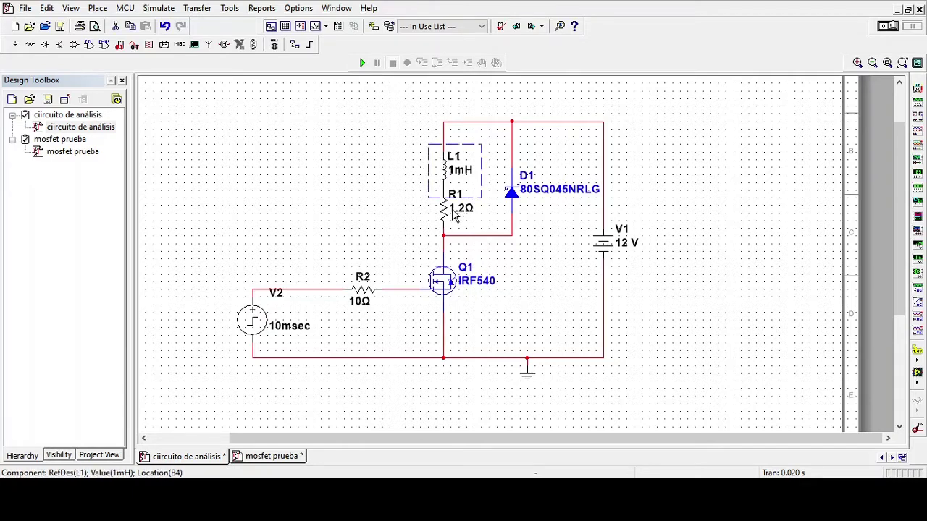
{"action": "left_click", "coordinate": [452, 215]}
{"action": "left_click", "coordinate": [457, 213]}
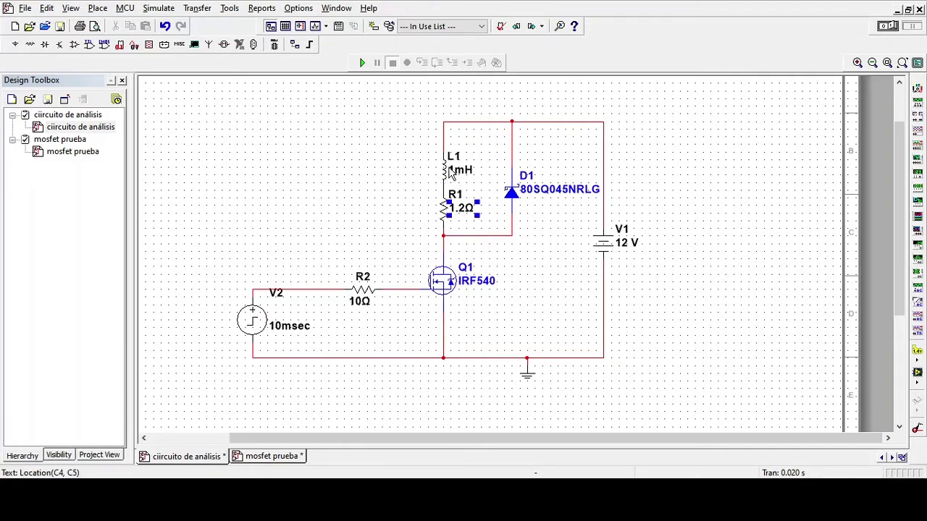
{"action": "left_click", "coordinate": [449, 170]}
{"action": "left_click", "coordinate": [522, 252]}
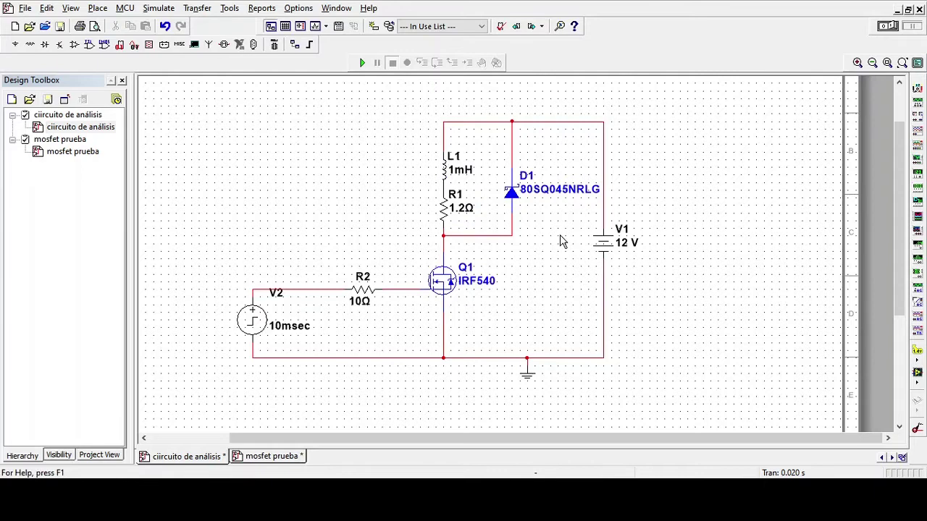
{"action": "left_click", "coordinate": [519, 206]}
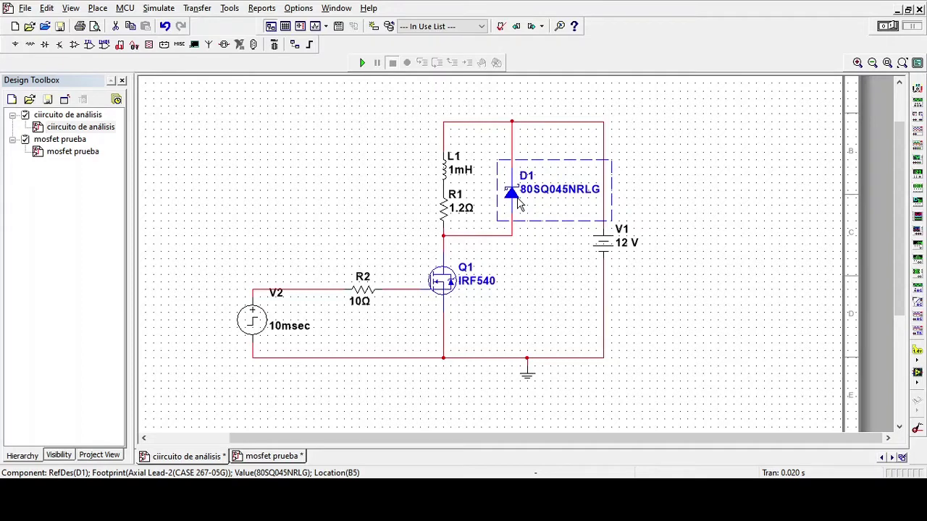
{"action": "left_click", "coordinate": [747, 349]}
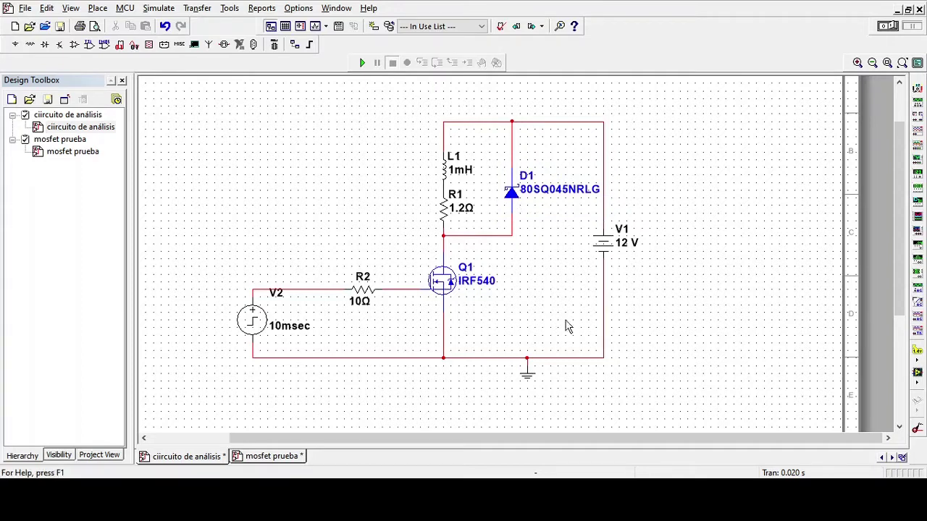
{"action": "left_click", "coordinate": [451, 289]}
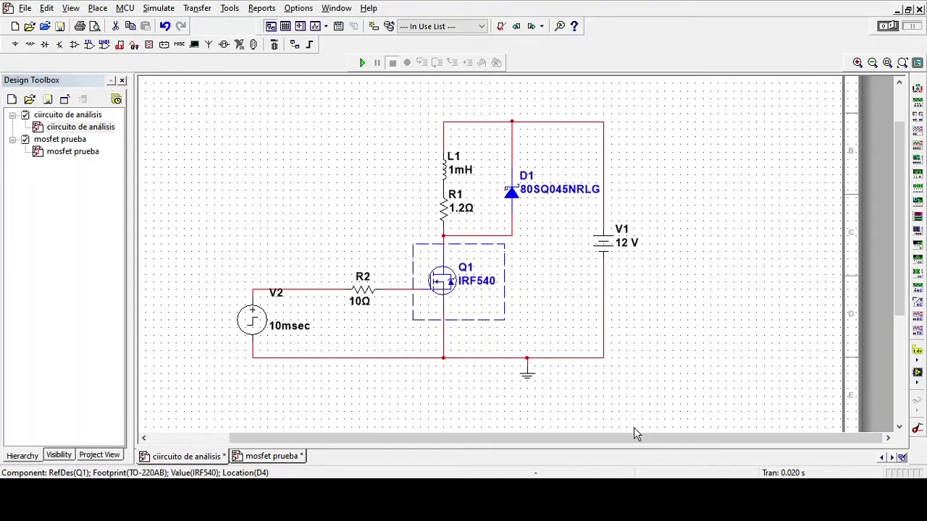
{"action": "left_click", "coordinate": [253, 324]}
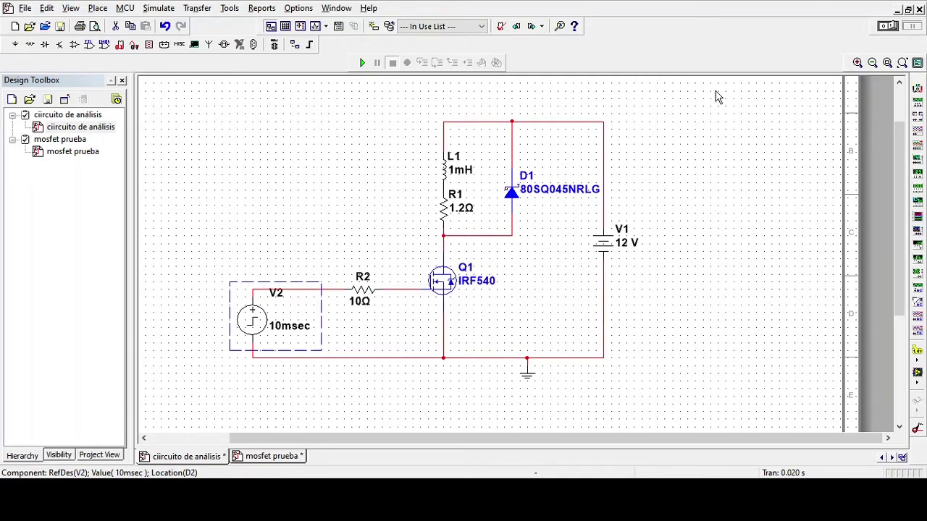
{"action": "left_click", "coordinate": [535, 350]}
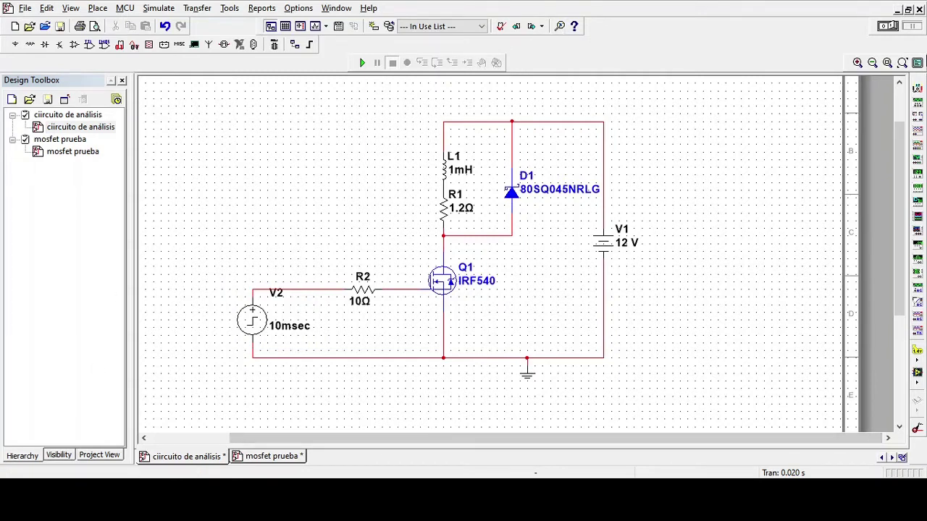
Place a two-channel oscilloscope in the empty area above V2 and R2
{"action": "left_click", "coordinate": [917, 101]}
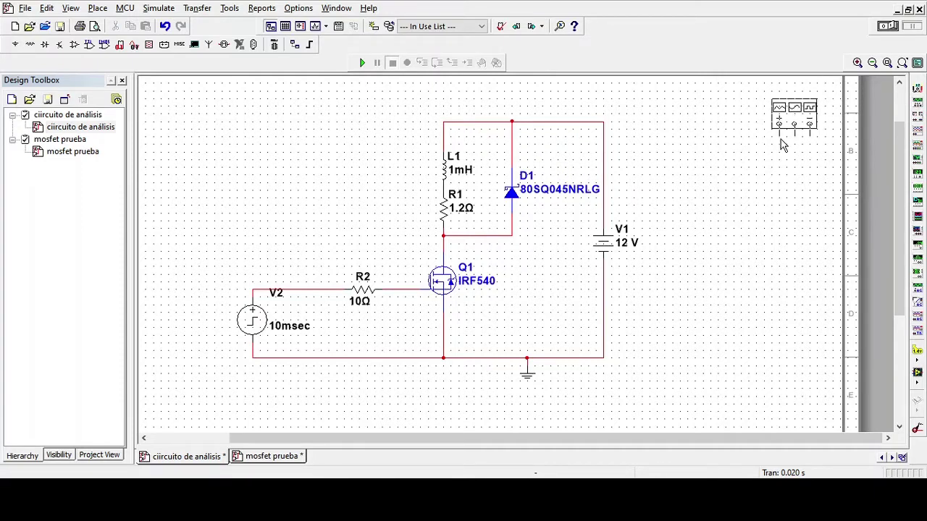
{"action": "left_click", "coordinate": [917, 124]}
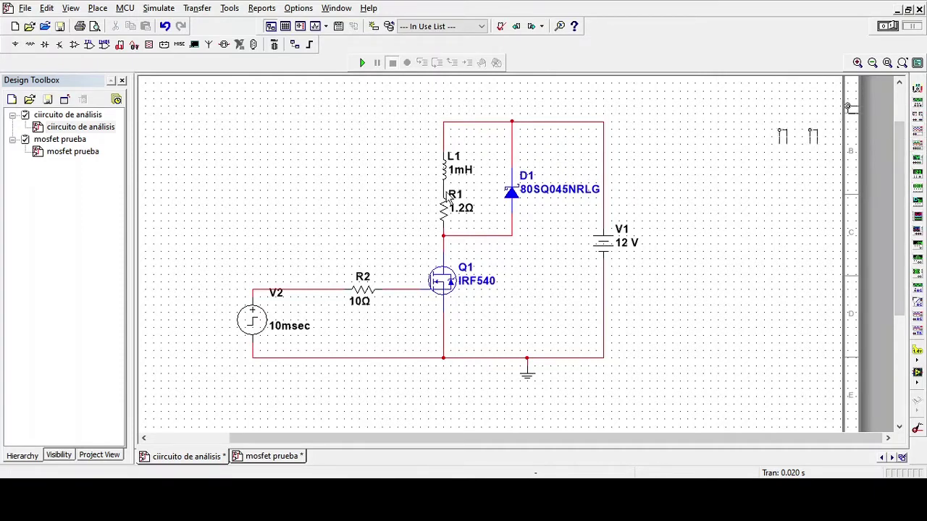
{"action": "left_click", "coordinate": [289, 217]}
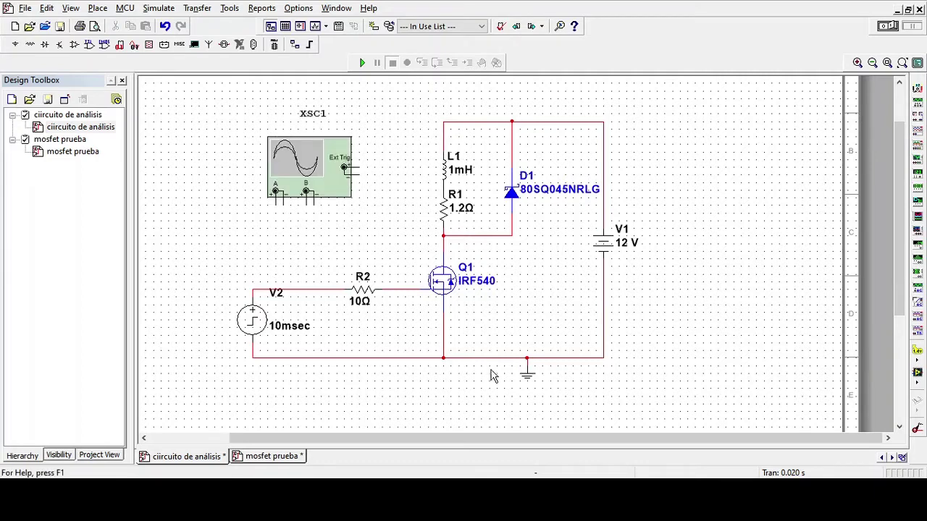
Attach a copy of the ground to oscilloscope channel A's negative terminal and wire its positive terminal to the V2–R2 wire
{"action": "left_click", "coordinate": [531, 382]}
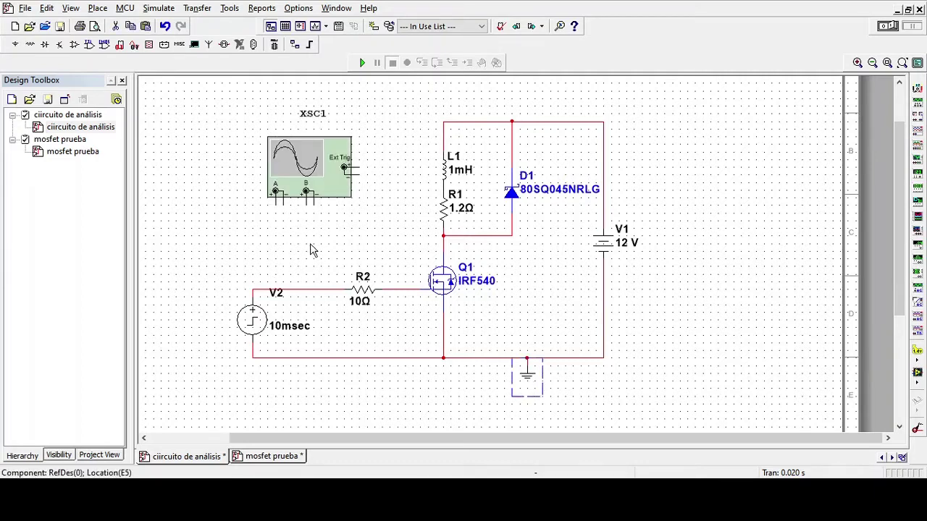
{"action": "key", "text": "ctrl+c"}
{"action": "key", "text": "ctrl+v"}
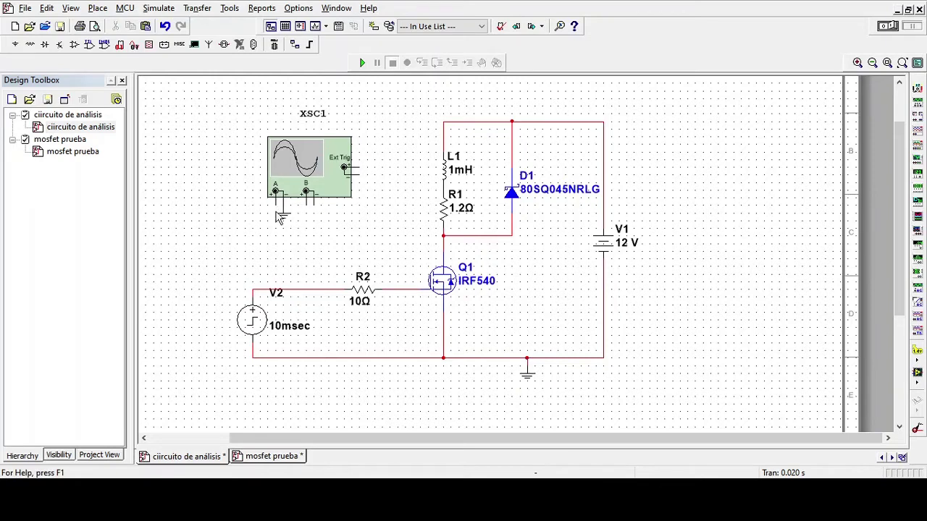
{"action": "left_click", "coordinate": [281, 211]}
{"action": "left_click", "coordinate": [275, 193]}
{"action": "left_click", "coordinate": [260, 289]}
{"action": "left_click", "coordinate": [338, 163]}
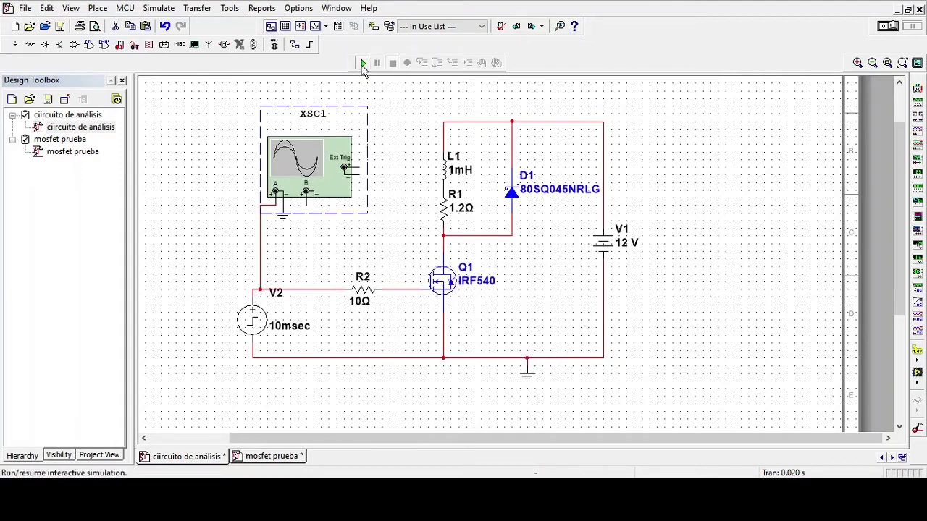
Run the interactive simulation briefly, pause it and stop it
{"action": "left_click", "coordinate": [363, 64]}
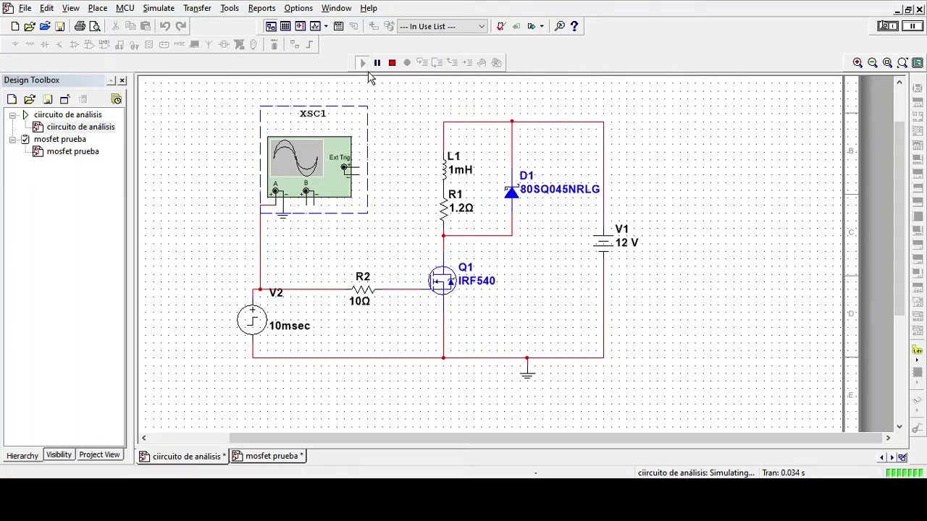
{"action": "left_click", "coordinate": [376, 63]}
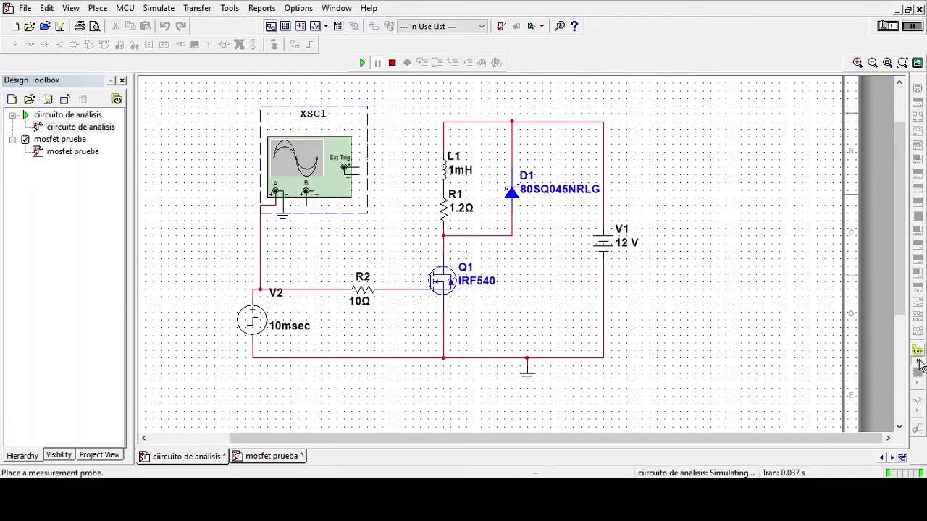
{"action": "key", "text": "Escape"}
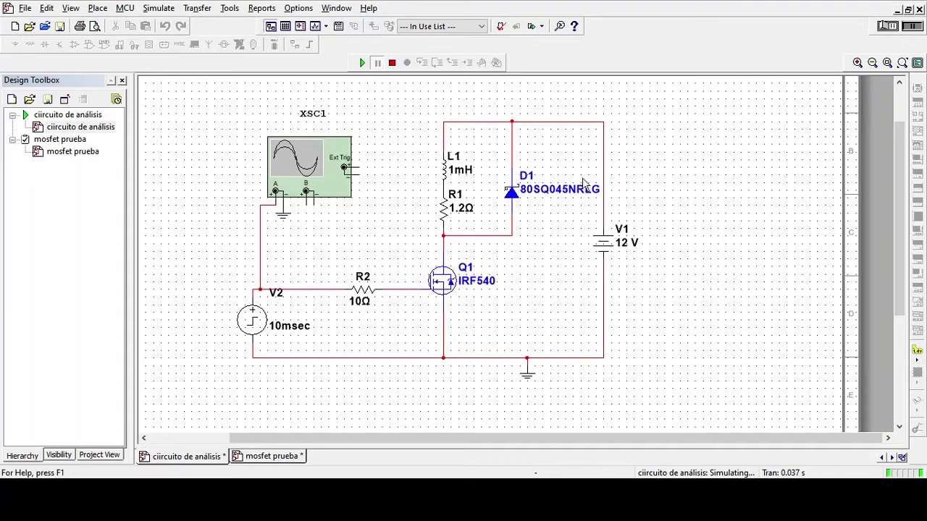
{"action": "left_click", "coordinate": [393, 65]}
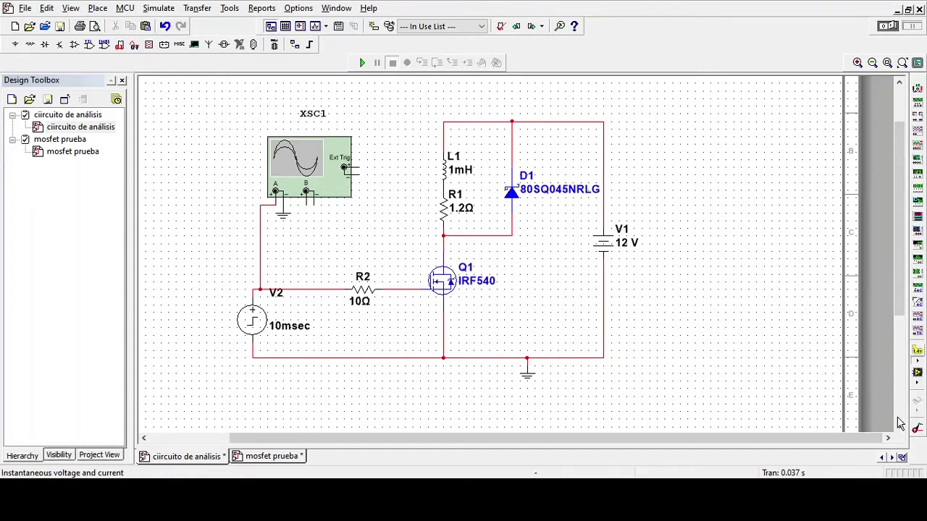
Place an instantaneous voltage and current probe on the wire between R2 and Q1's gate, with its readout above the wire
{"action": "left_click", "coordinate": [915, 427]}
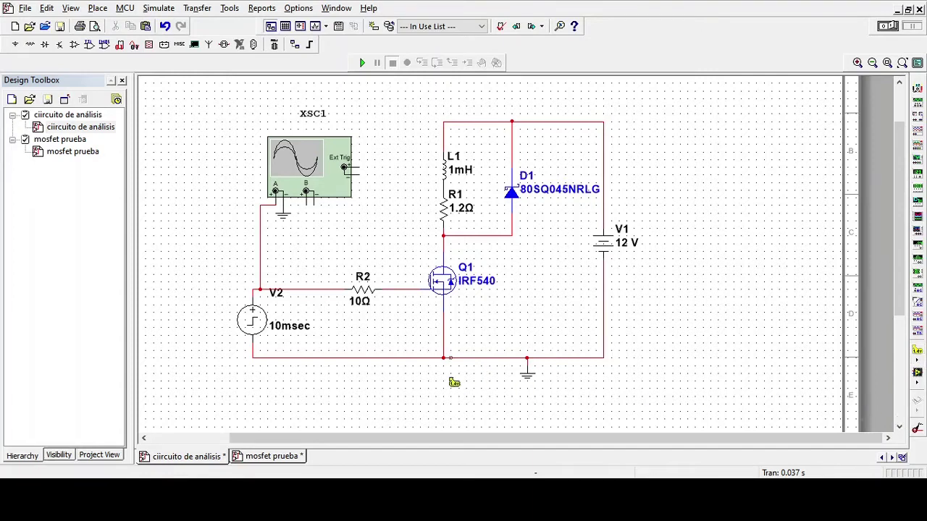
{"action": "left_click", "coordinate": [397, 291]}
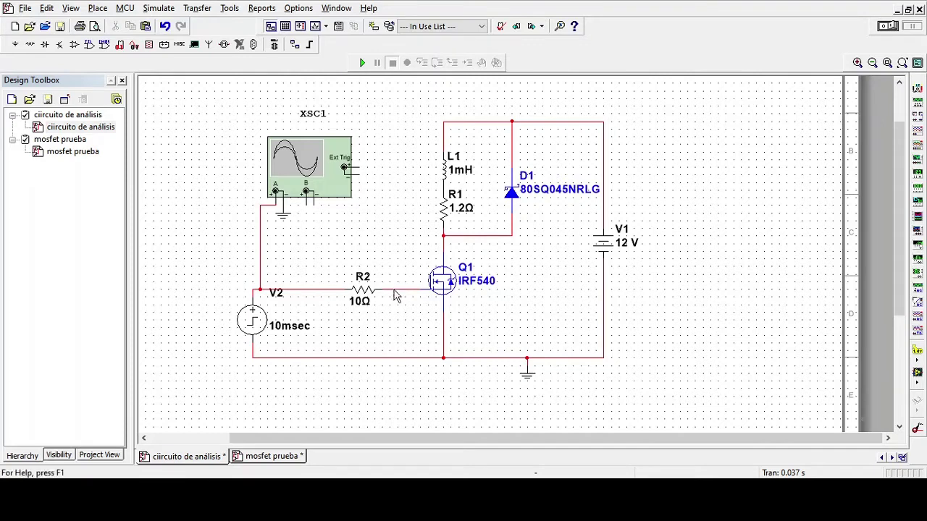
{"action": "left_click_drag", "start_coordinate": [384, 261], "coordinate": [386, 242]}
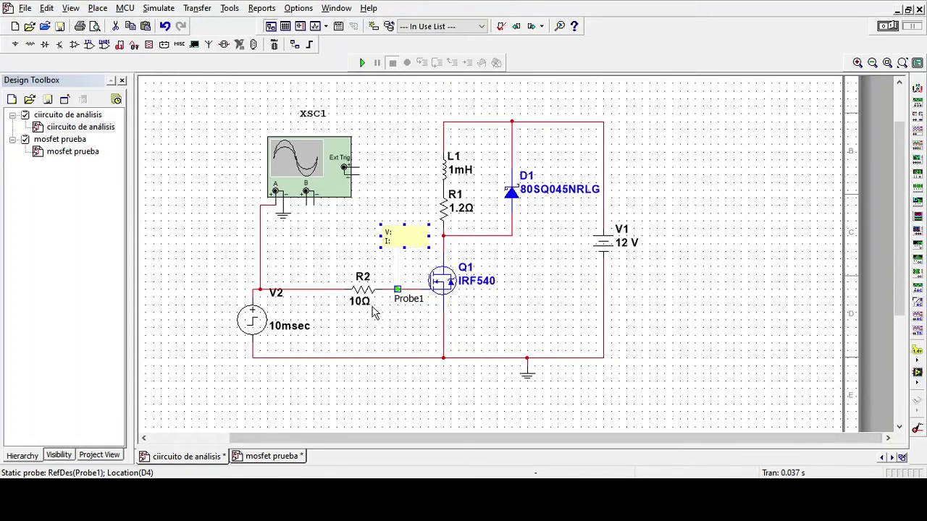
{"action": "left_click", "coordinate": [914, 352]}
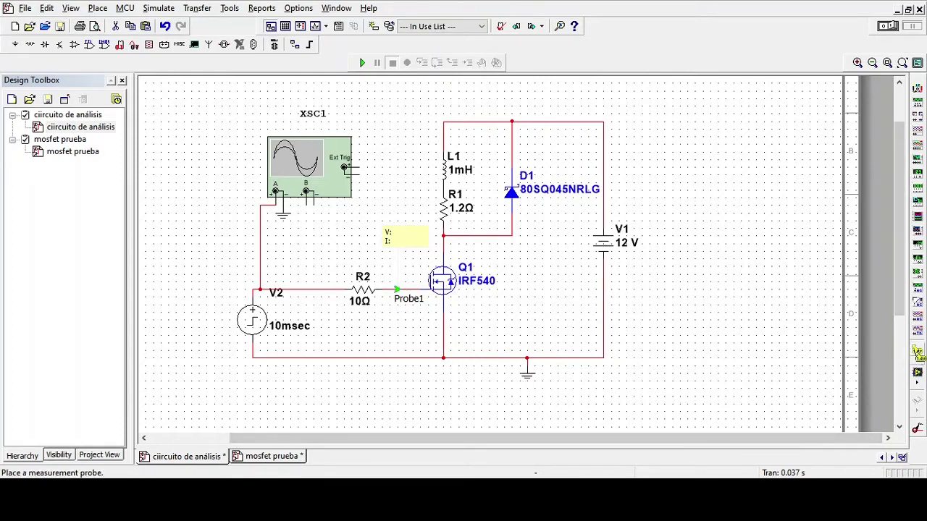
{"action": "left_click", "coordinate": [443, 244]}
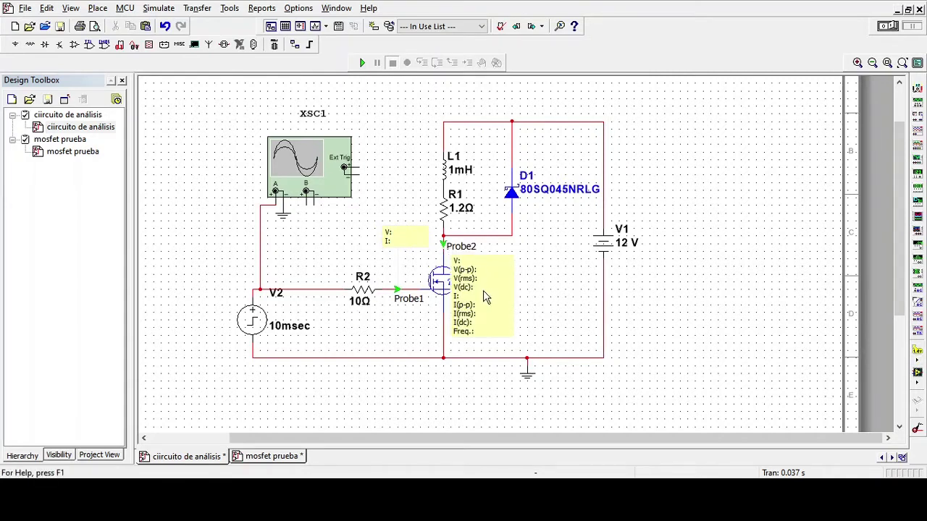
{"action": "key", "text": "ctrl+z"}
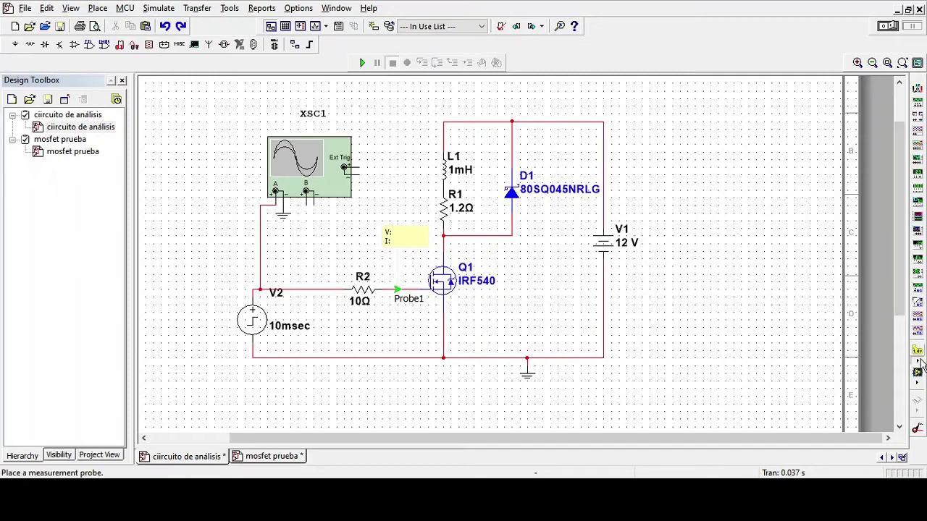
Place an instantaneous voltage and current probe on Q1's drain wire and move its readout between Q1 and V1
{"action": "left_click", "coordinate": [448, 247]}
{"action": "left_click_drag", "start_coordinate": [464, 268], "coordinate": [562, 264]}
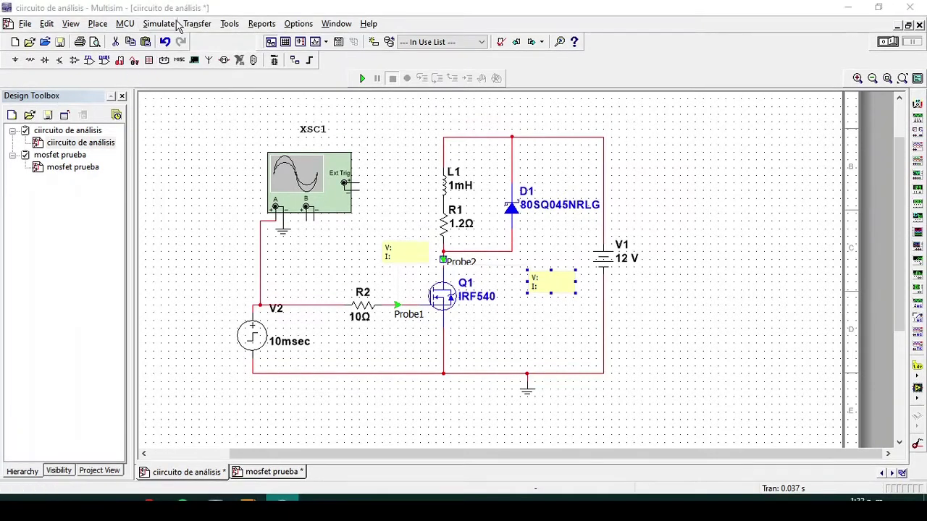
Open the transient analysis settings and choose "Automatically determine initial conditions"
{"action": "left_click", "coordinate": [169, 28]}
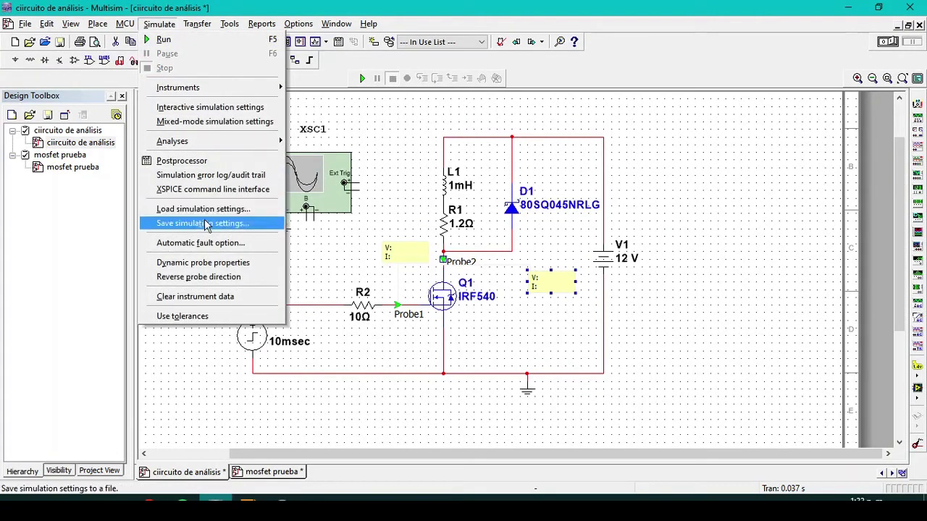
{"action": "mouse_move", "coordinate": [218, 141]}
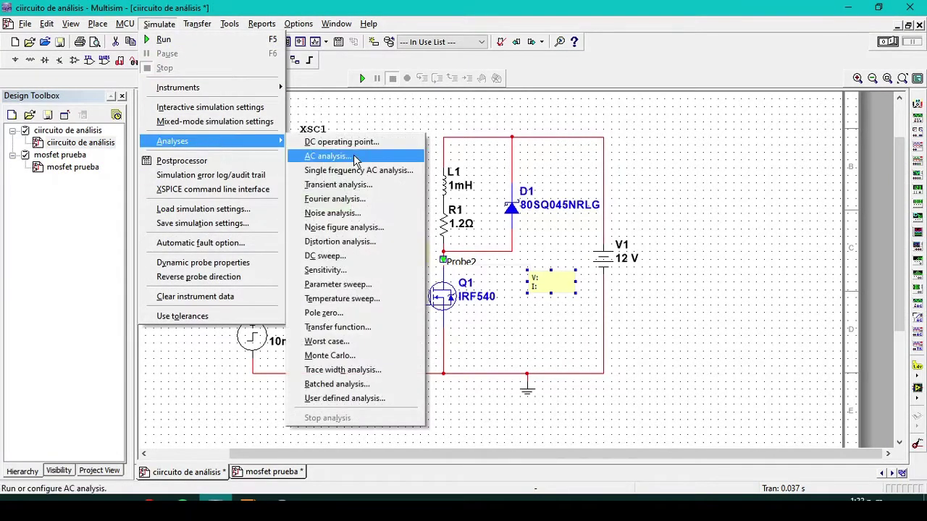
{"action": "left_click", "coordinate": [378, 184]}
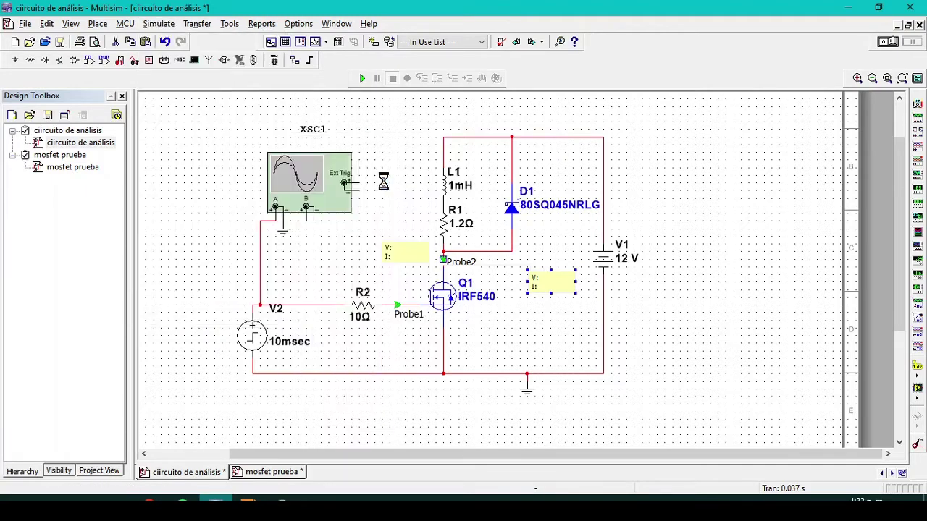
{"action": "left_click", "coordinate": [399, 161]}
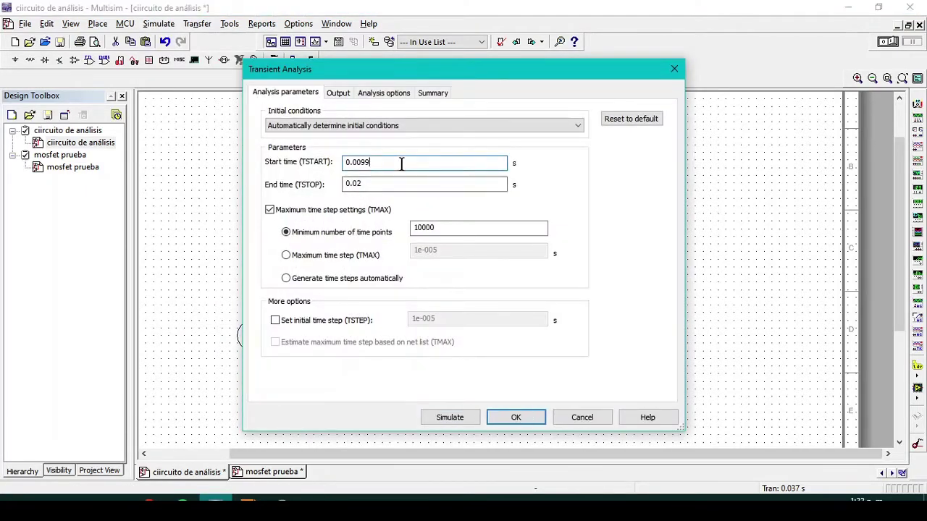
{"action": "left_click_drag", "start_coordinate": [399, 161], "coordinate": [339, 158]}
{"action": "left_click_drag", "start_coordinate": [499, 162], "coordinate": [285, 162]}
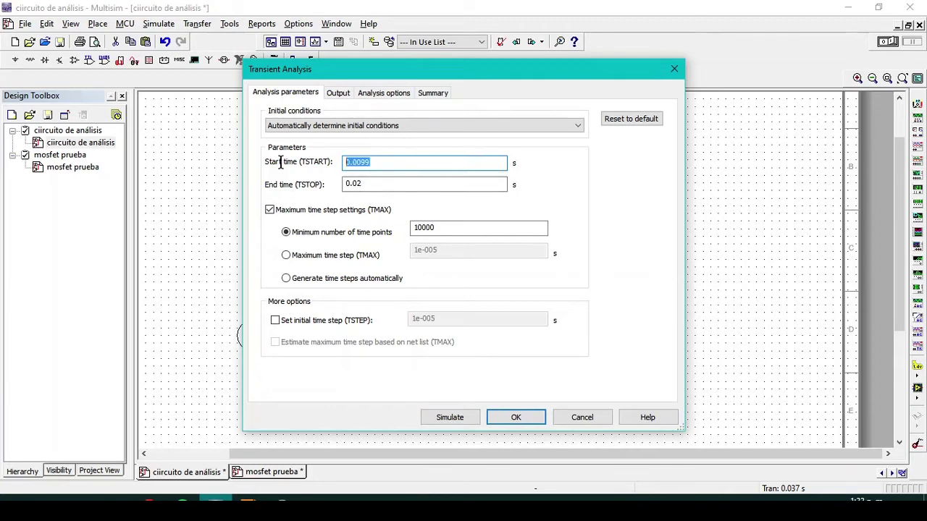
{"action": "left_click", "coordinate": [358, 127]}
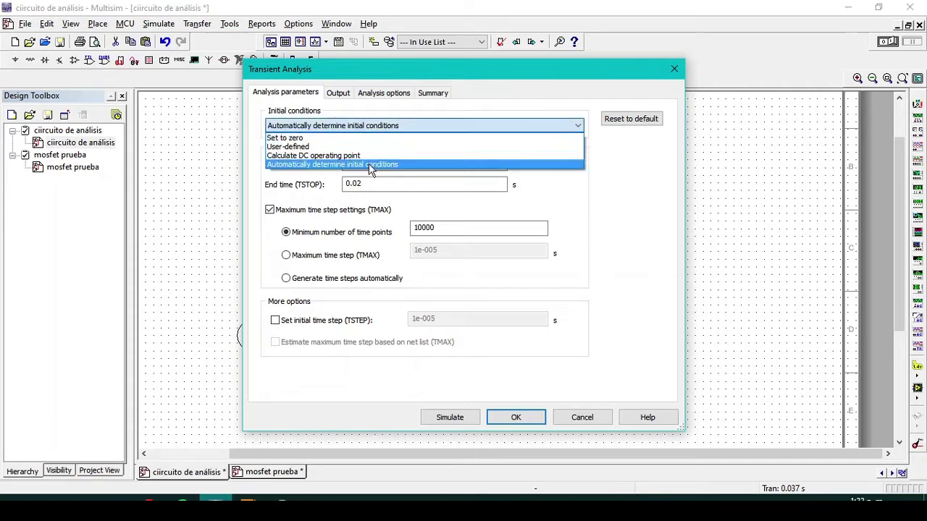
{"action": "left_click", "coordinate": [370, 166]}
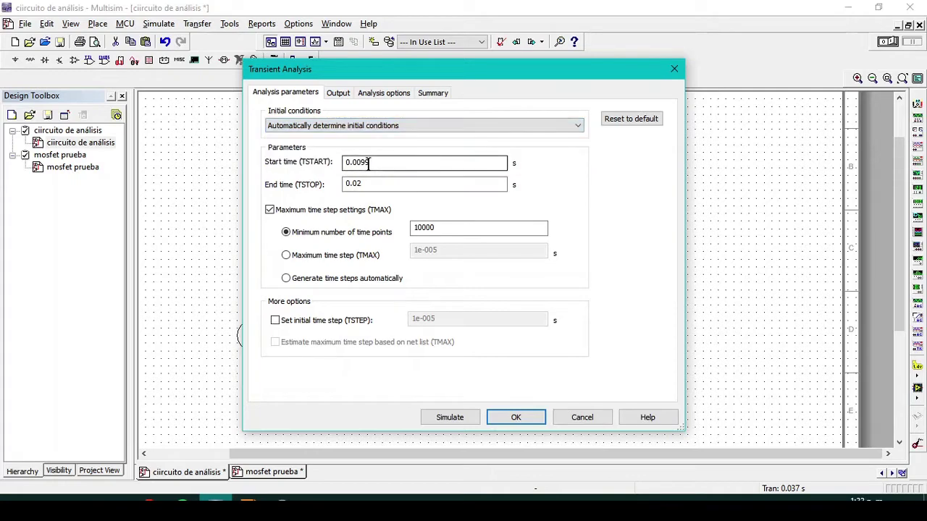
Set the transient analysis start time (TSTART) to 9.9e-003 s
{"action": "double_click", "coordinate": [372, 163]}
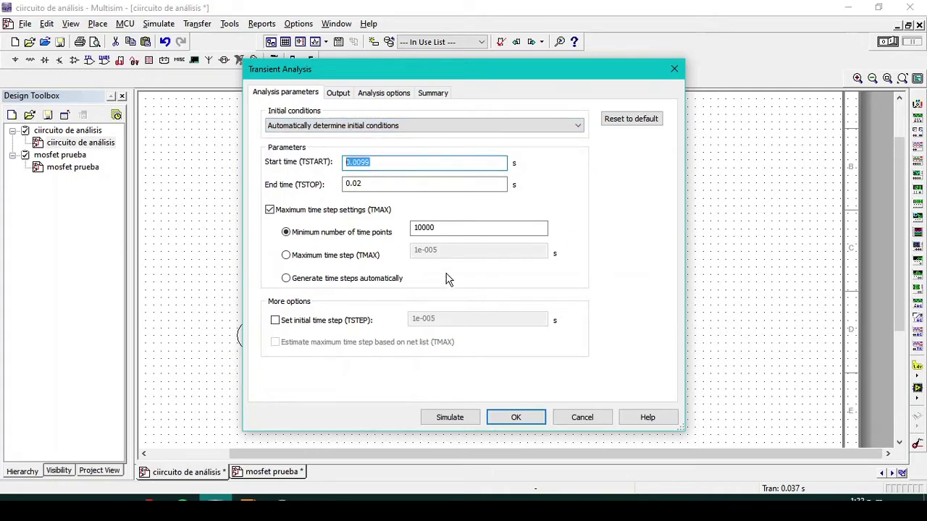
{"action": "mouse_move", "coordinate": [281, 504]}
{"action": "type", "text": "9"}
{"action": "type", "text": ".9e-003"}
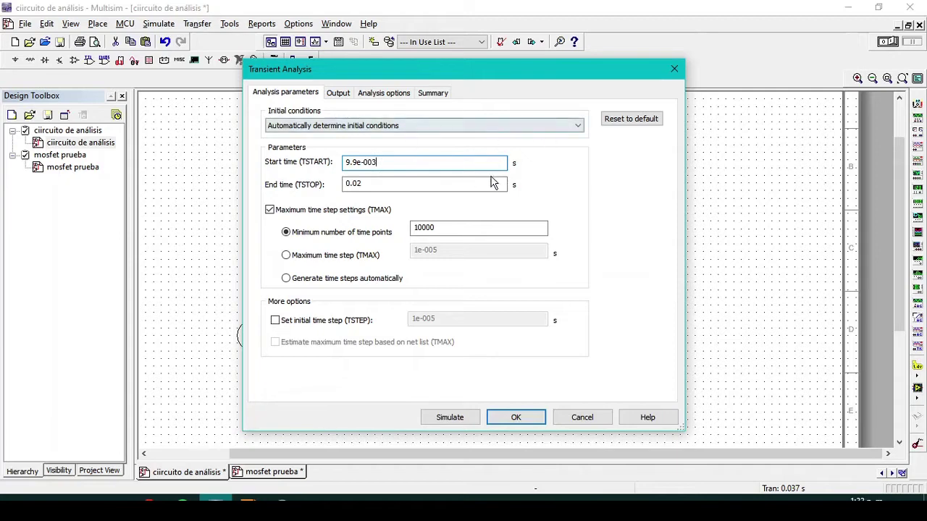
{"action": "left_click_drag", "start_coordinate": [439, 159], "coordinate": [357, 171]}
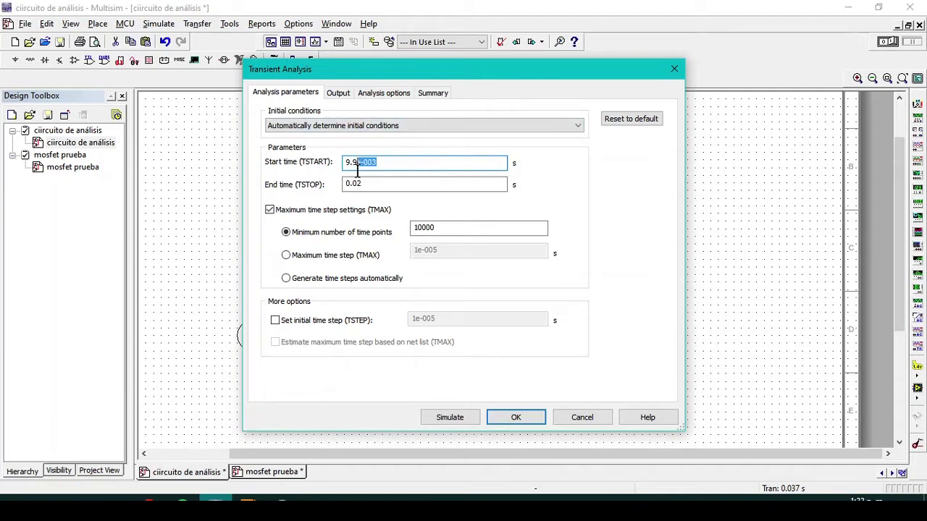
Set the transient analysis end time (TSTOP) to 15e-003 s and have the time steps generated automatically
{"action": "left_click", "coordinate": [391, 186]}
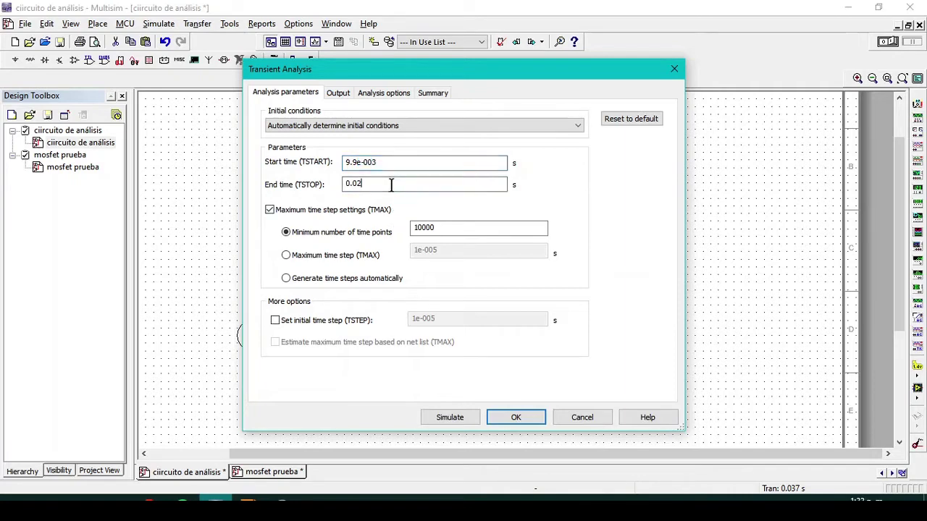
{"action": "left_click_drag", "start_coordinate": [391, 186], "coordinate": [339, 186]}
{"action": "type", "text": "15e-003"}
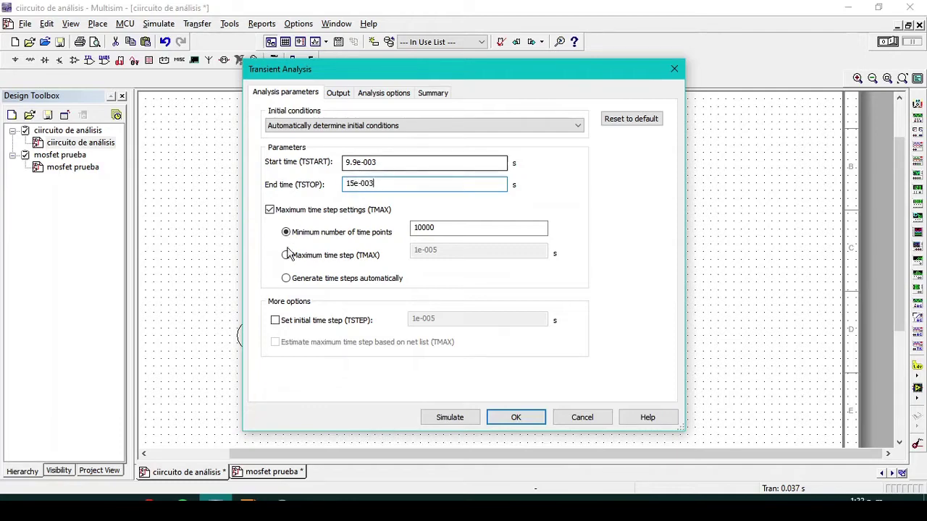
{"action": "left_click", "coordinate": [324, 281]}
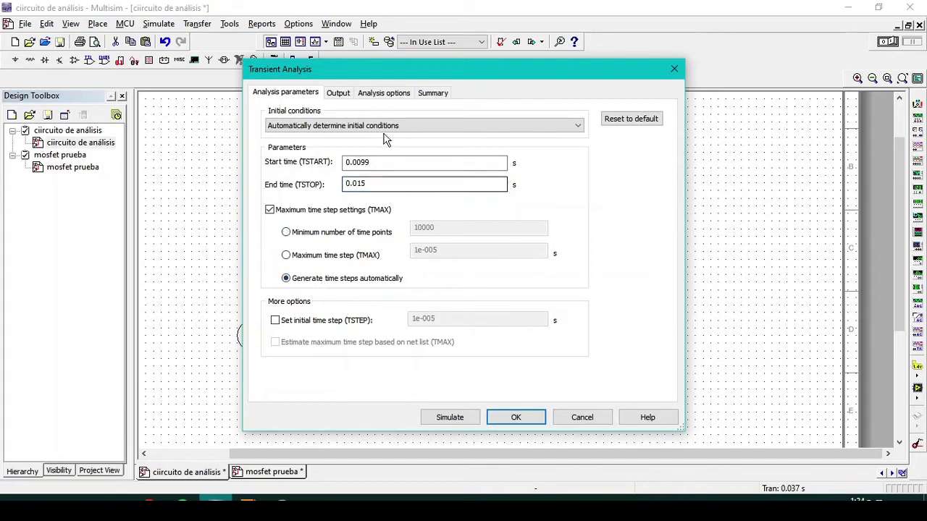
Remove all probe voltages and currents from the transient analysis's selected output variables
{"action": "left_click", "coordinate": [336, 92]}
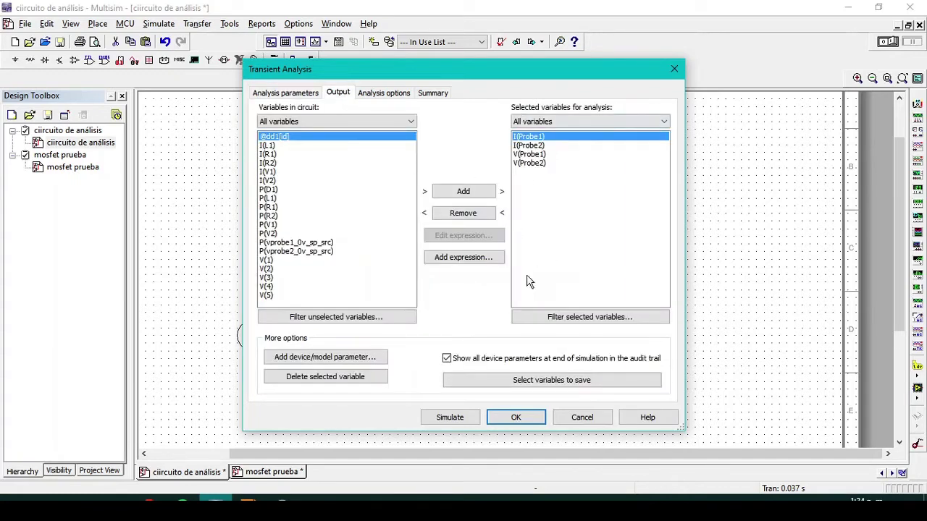
{"action": "left_click", "coordinate": [469, 213]}
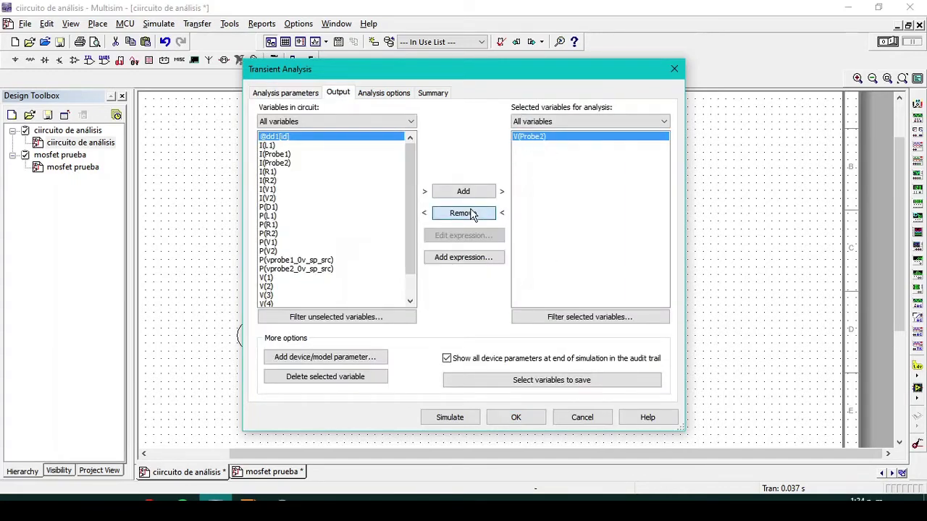
{"action": "left_click", "coordinate": [277, 122]}
{"action": "left_click", "coordinate": [306, 194]}
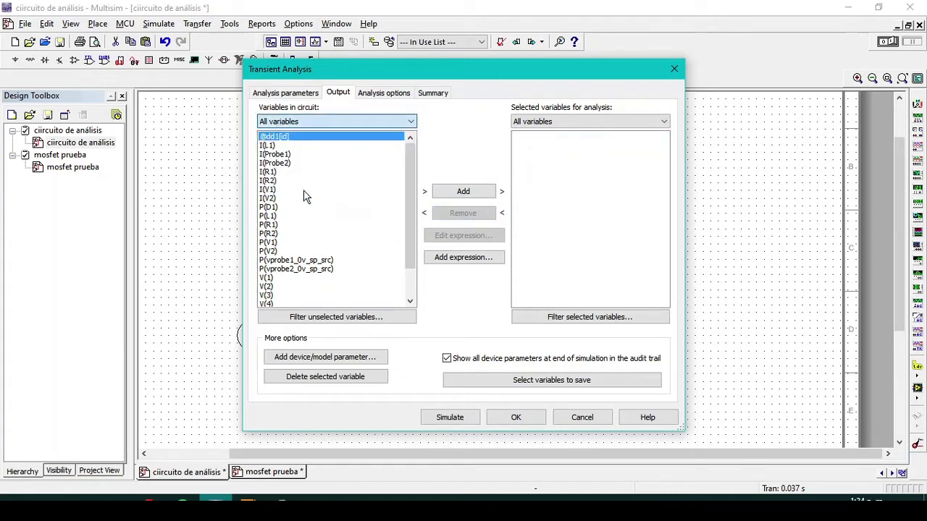
Add V(Probe1) and I(Probe1) to the selected variables for analysis
{"action": "left_click_drag", "start_coordinate": [403, 207], "coordinate": [400, 232]}
{"action": "left_click", "coordinate": [398, 259]}
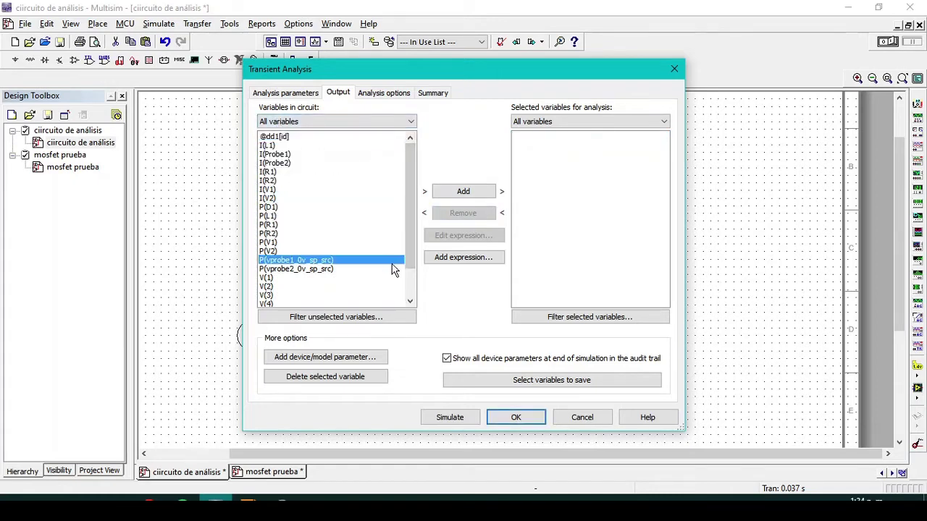
{"action": "scroll", "coordinate": [391, 281], "scroll_direction": "down", "scroll_amount": 1}
{"action": "left_click", "coordinate": [328, 297]}
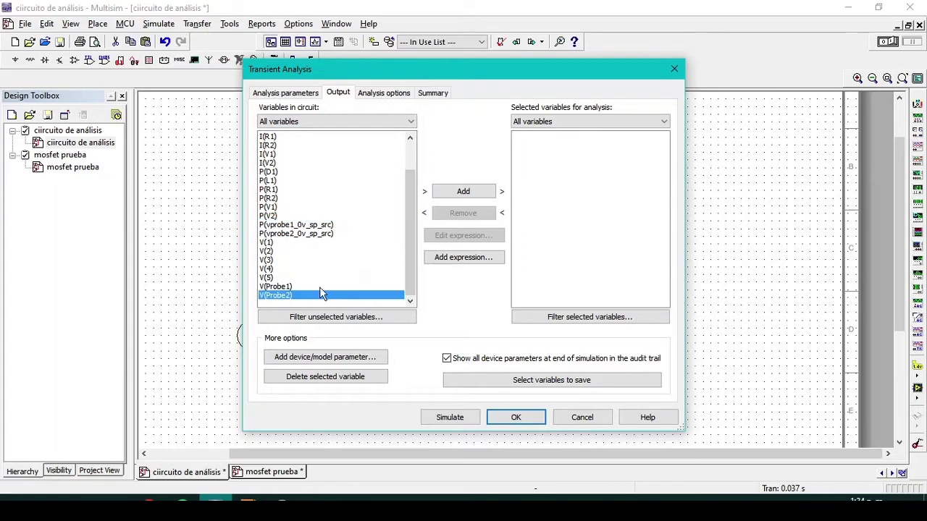
{"action": "left_click", "coordinate": [330, 288]}
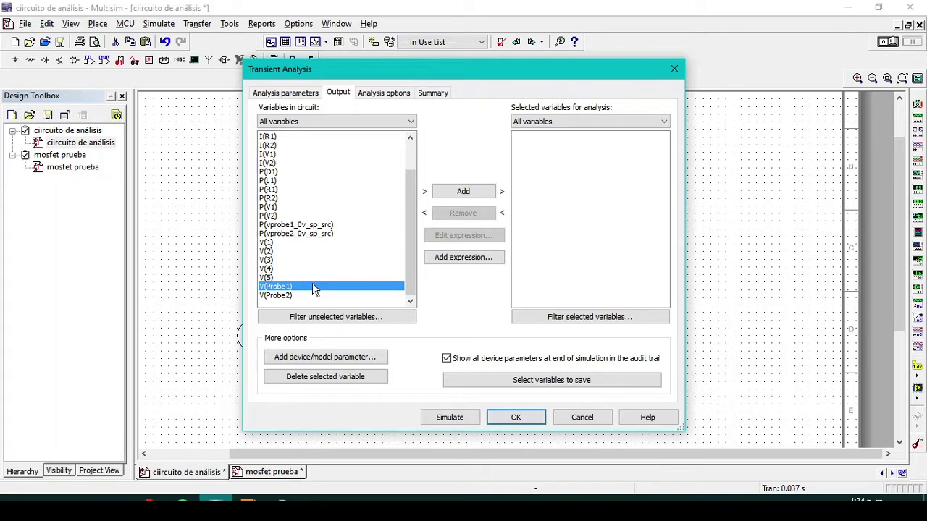
{"action": "double_click", "coordinate": [312, 287]}
{"action": "left_click_drag", "start_coordinate": [412, 200], "coordinate": [410, 151]}
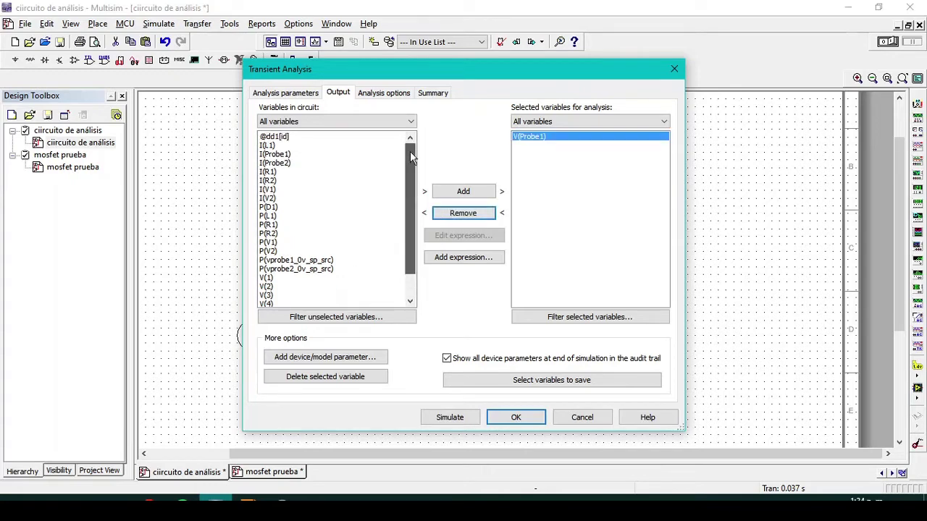
{"action": "left_click", "coordinate": [290, 154]}
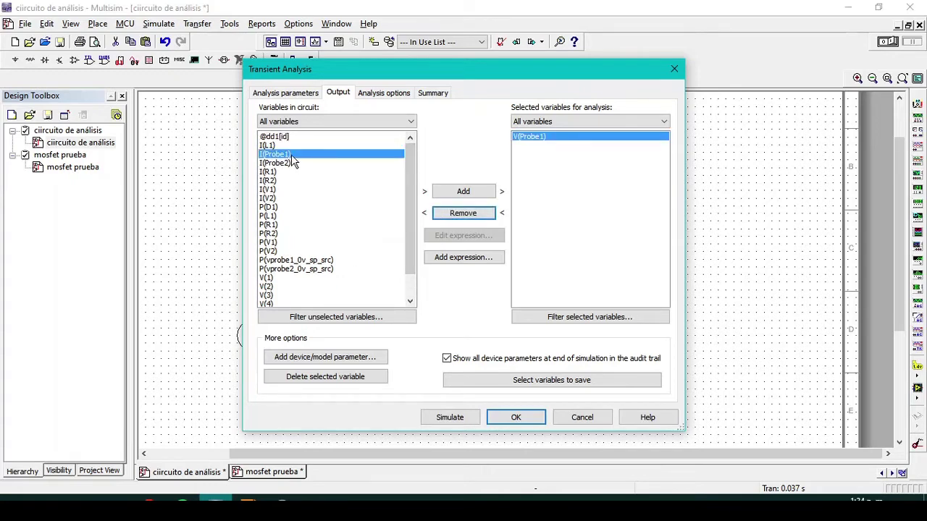
{"action": "double_click", "coordinate": [291, 154]}
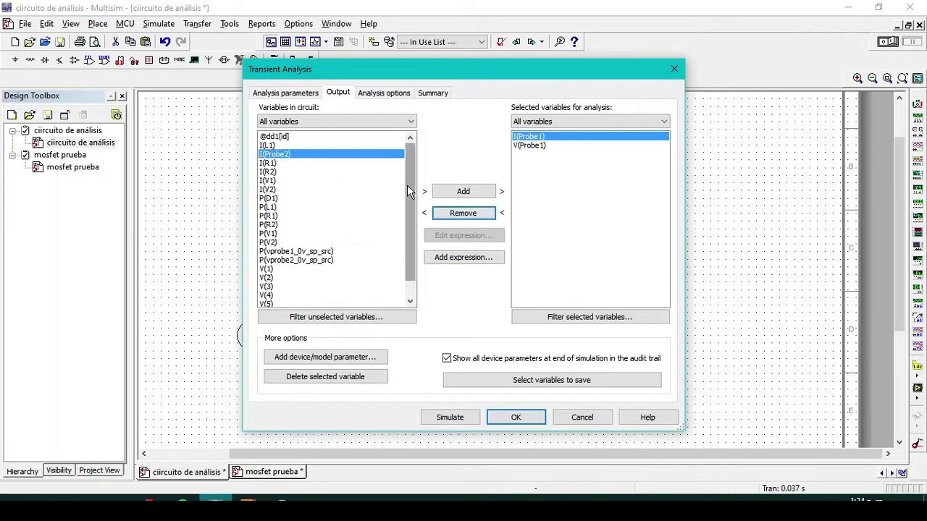
Add V(Probe2) and I(Probe2) to the selected variables for analysis and run the transient simulation
{"action": "scroll", "coordinate": [407, 185], "scroll_direction": "down", "scroll_amount": 1}
{"action": "left_click", "coordinate": [276, 290]}
{"action": "left_click", "coordinate": [288, 299]}
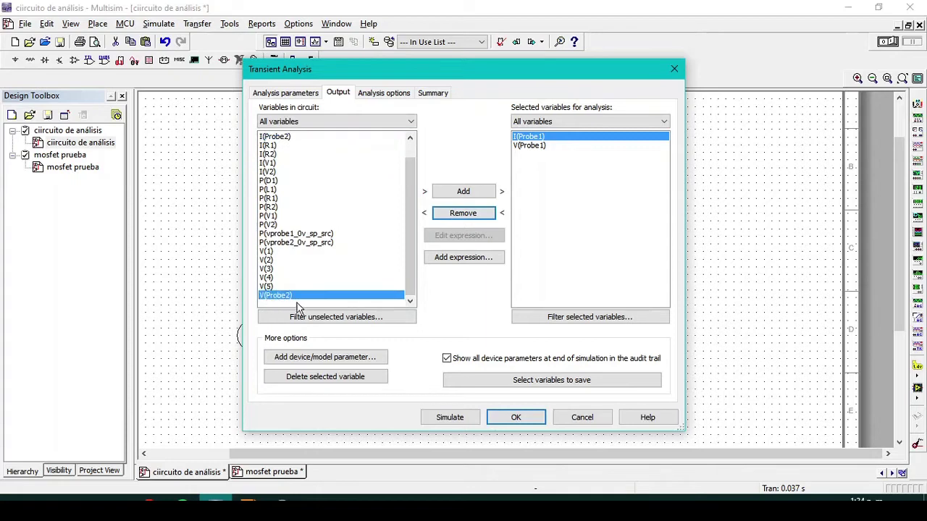
{"action": "double_click", "coordinate": [291, 297]}
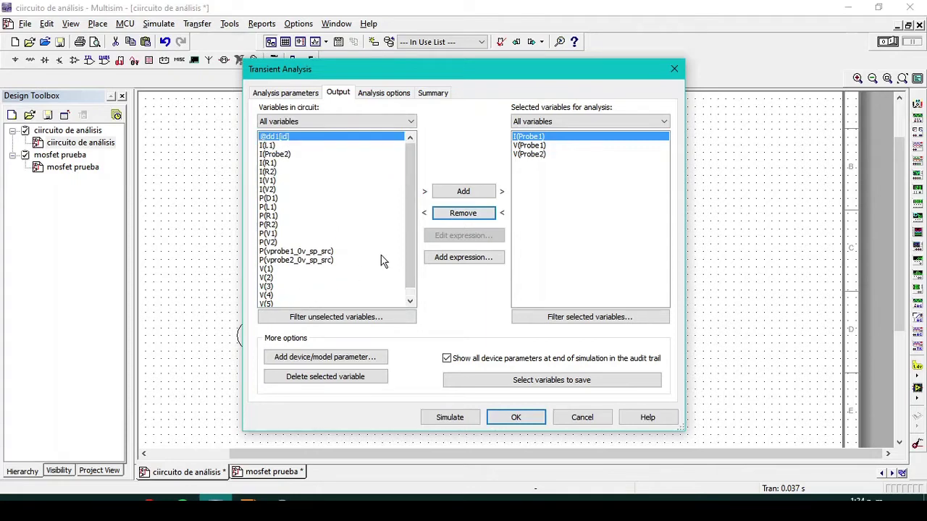
{"action": "left_click", "coordinate": [293, 147]}
{"action": "left_click", "coordinate": [289, 154]}
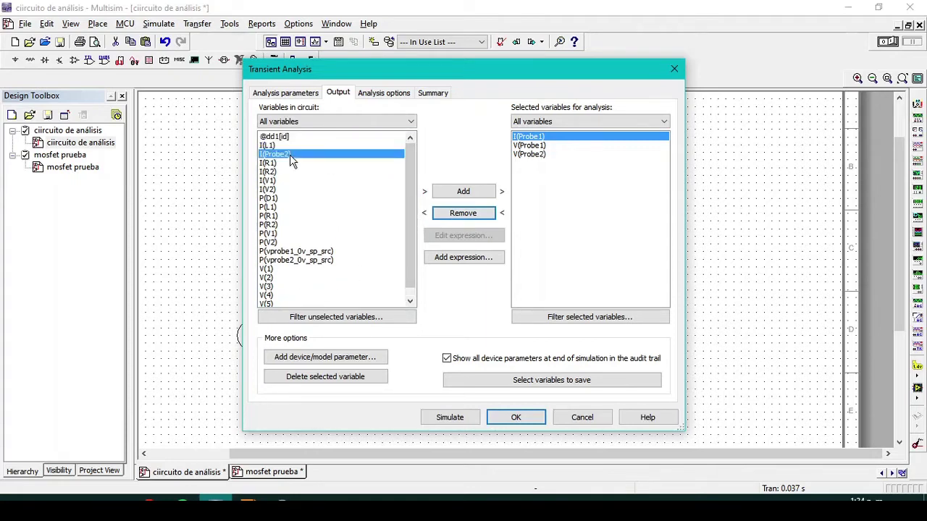
{"action": "double_click", "coordinate": [289, 154]}
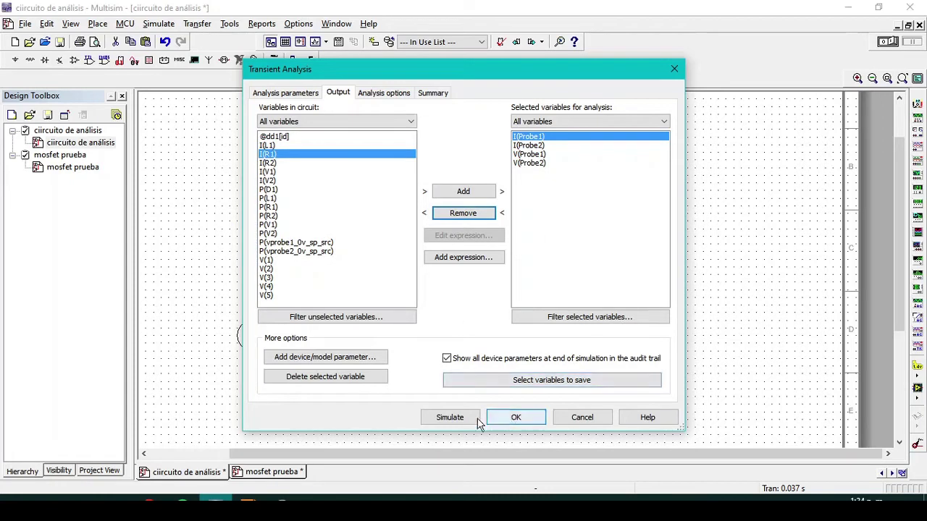
{"action": "left_click", "coordinate": [447, 418]}
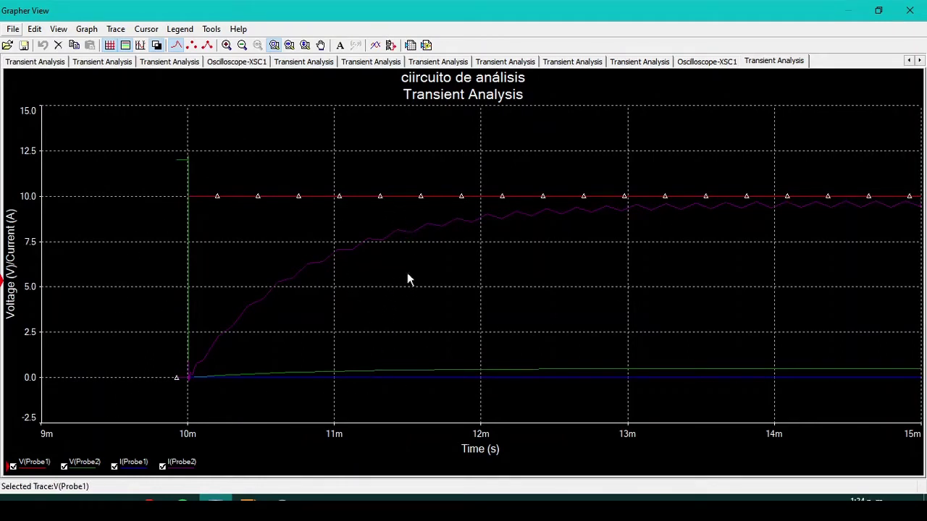
Set the trace line width of V(Probe1) and V(Probe2) to 2 in the transient analysis graph
{"action": "double_click", "coordinate": [36, 464]}
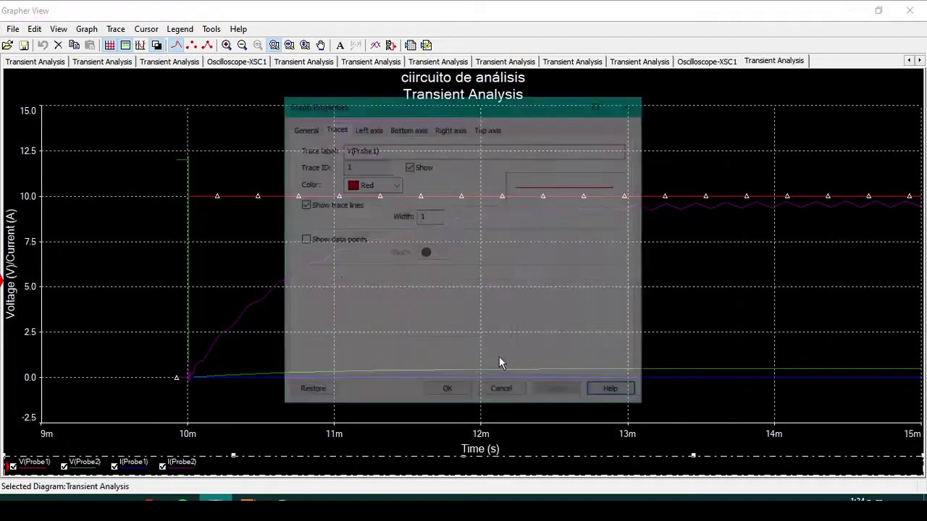
{"action": "left_click", "coordinate": [450, 214]}
{"action": "left_click", "coordinate": [443, 393]}
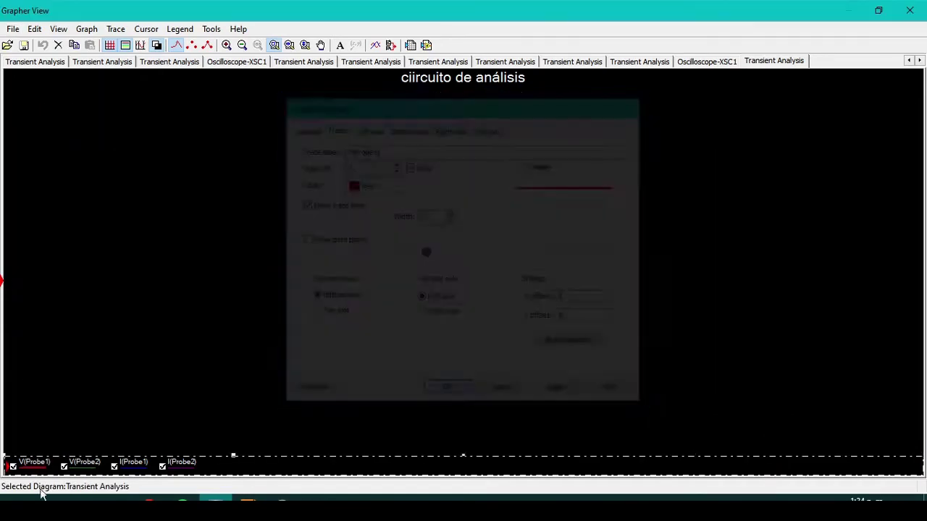
{"action": "double_click", "coordinate": [81, 463]}
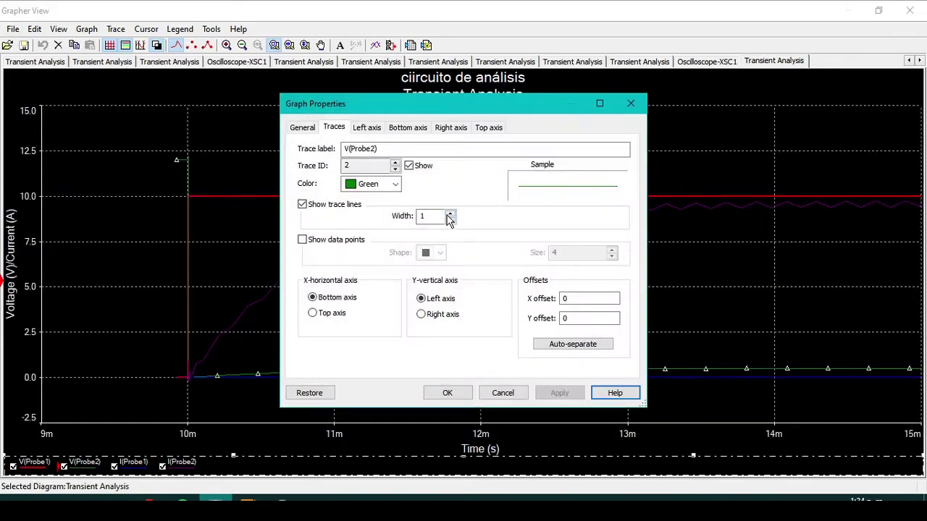
{"action": "left_click", "coordinate": [450, 215]}
{"action": "left_click", "coordinate": [443, 393]}
Set the trace line width of the current traces I(Probe1) and I(Probe2) to 2
{"action": "double_click", "coordinate": [130, 467]}
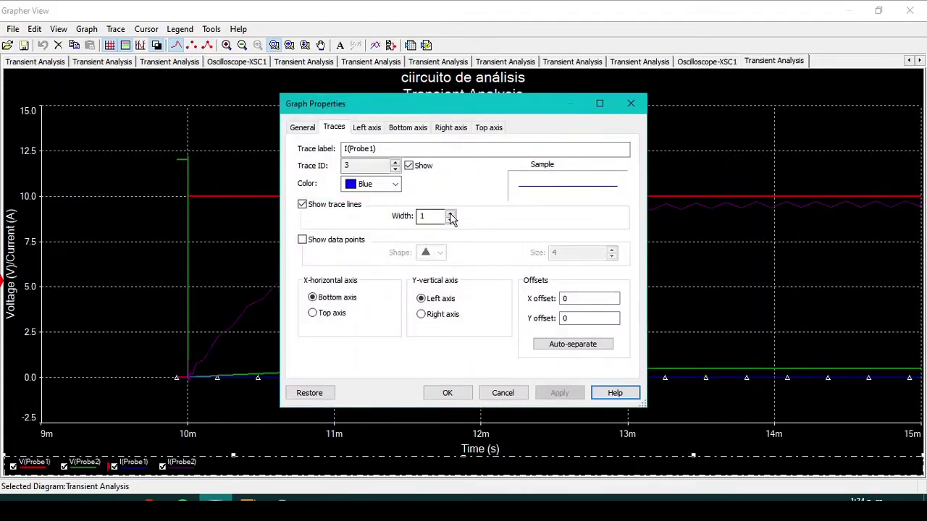
{"action": "left_click", "coordinate": [450, 215]}
{"action": "left_click", "coordinate": [447, 393]}
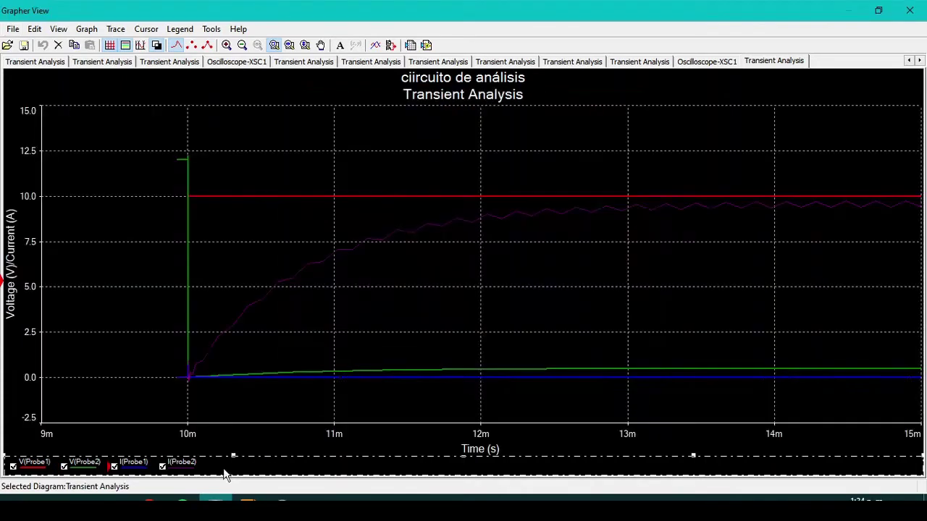
{"action": "double_click", "coordinate": [176, 468]}
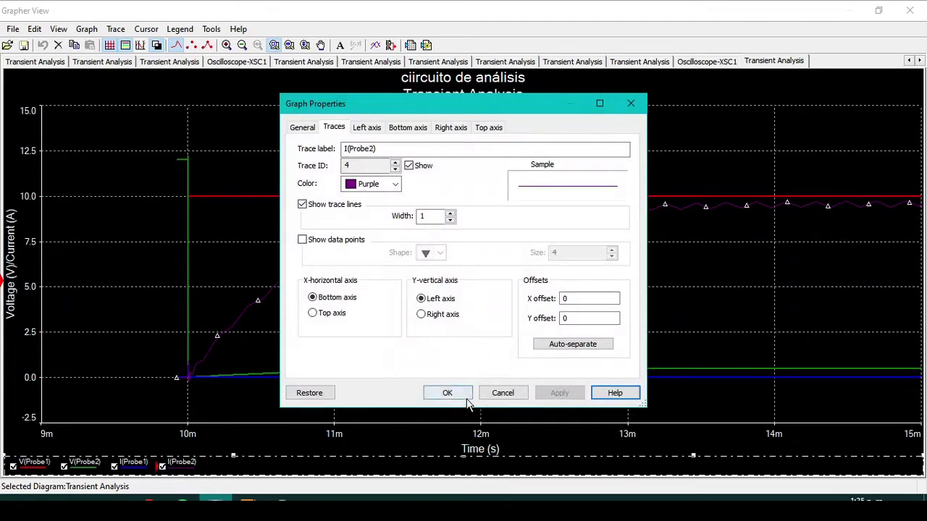
{"action": "left_click", "coordinate": [450, 214]}
{"action": "left_click", "coordinate": [457, 392]}
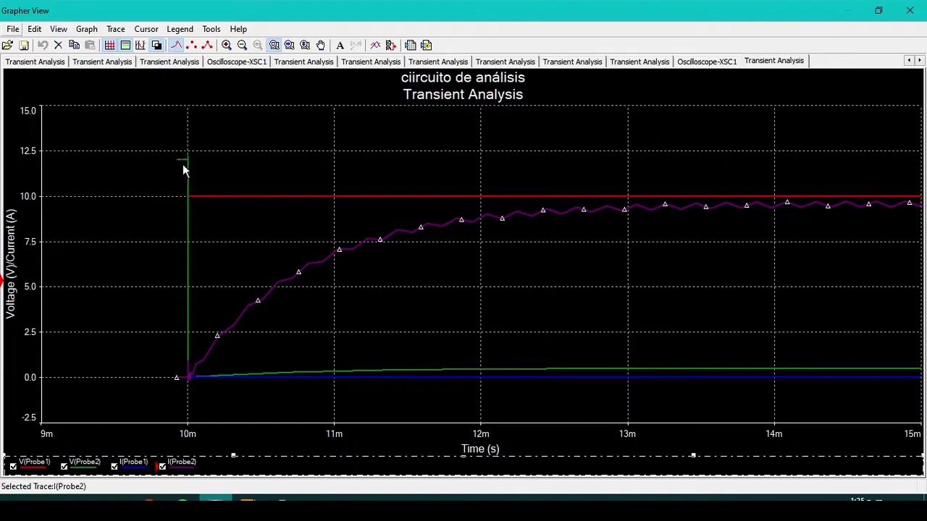
Select the V(Probe1) trace and zoom the graph to the turn-on interval from about 9.7 ms to 12.1 ms
{"action": "scroll", "coordinate": [186, 169], "scroll_direction": "up", "scroll_amount": 1}
{"action": "scroll", "coordinate": [217, 189], "scroll_direction": "down", "scroll_amount": 1}
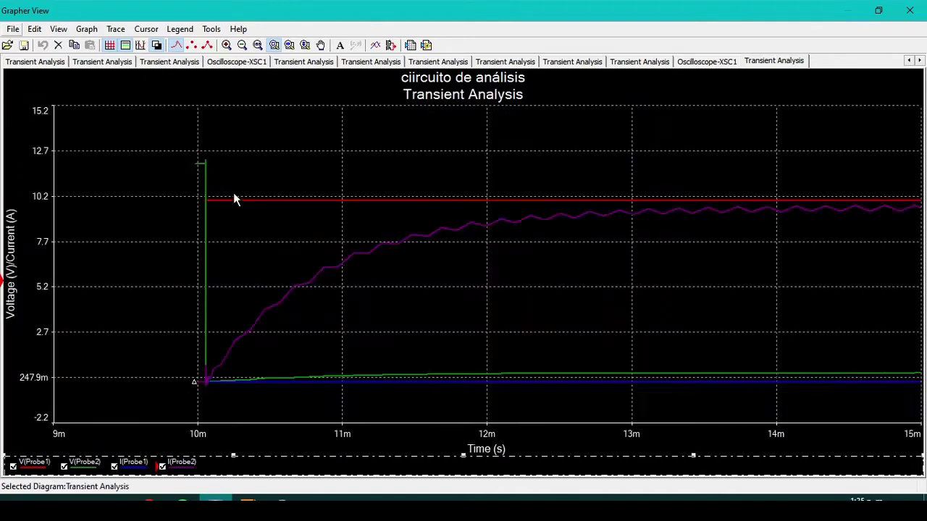
{"action": "scroll", "coordinate": [268, 245], "scroll_direction": "down", "scroll_amount": 1}
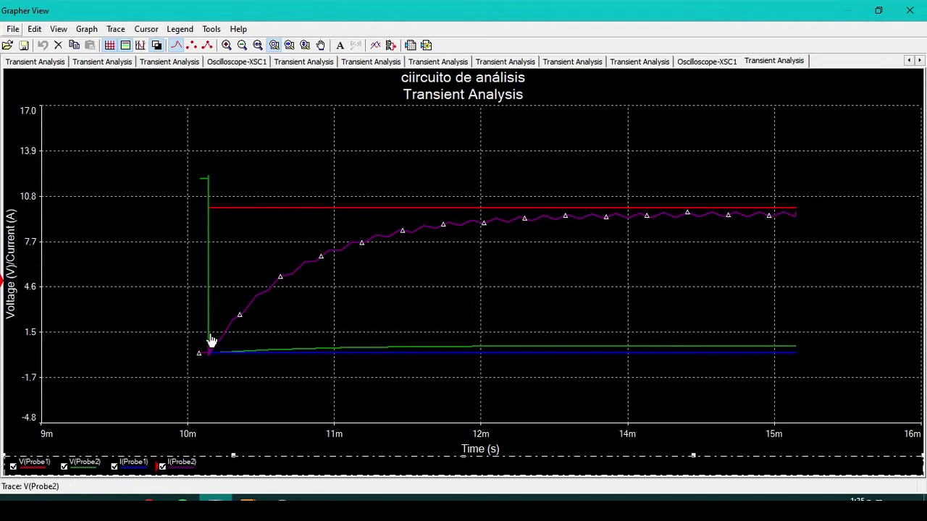
{"action": "left_click", "coordinate": [32, 470]}
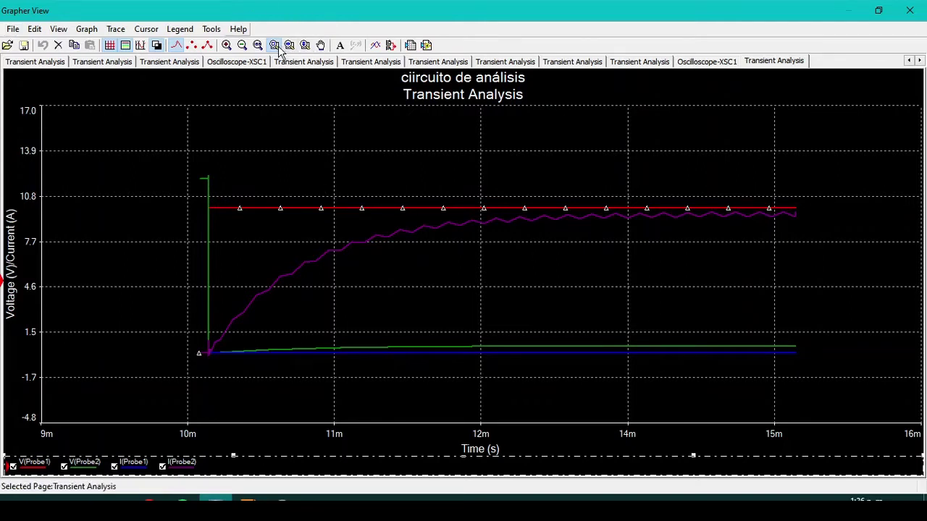
{"action": "left_click_drag", "start_coordinate": [177, 144], "coordinate": [456, 358]}
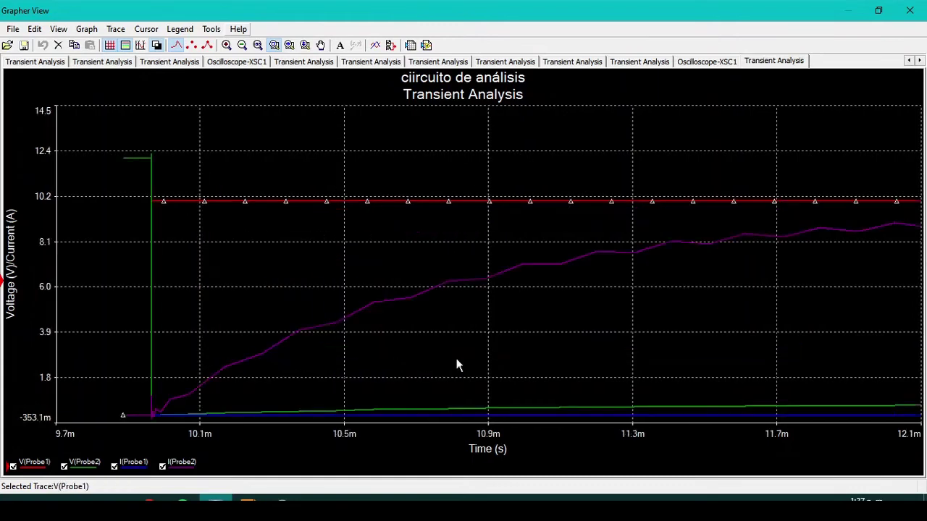
Change the color of the I(Probe1) trace to Aqua
{"action": "double_click", "coordinate": [129, 463]}
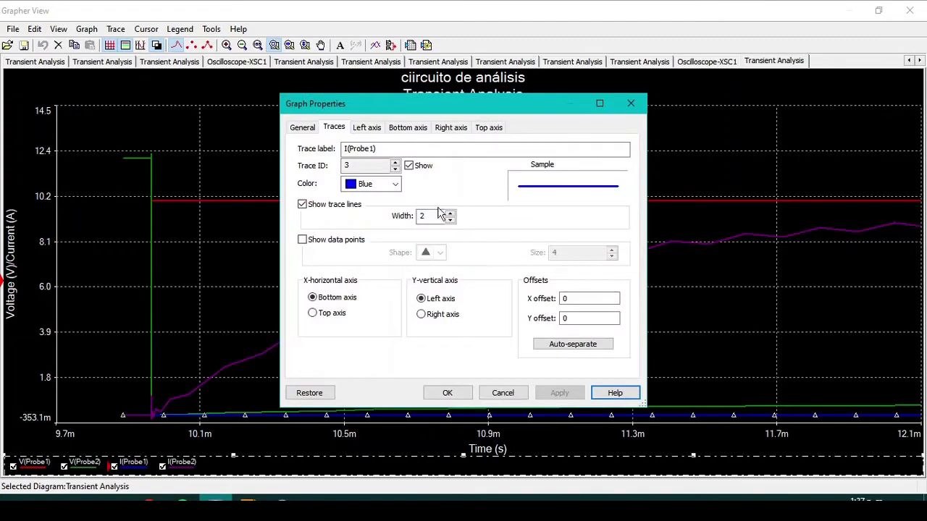
{"action": "left_click", "coordinate": [393, 184]}
{"action": "left_click", "coordinate": [362, 351]}
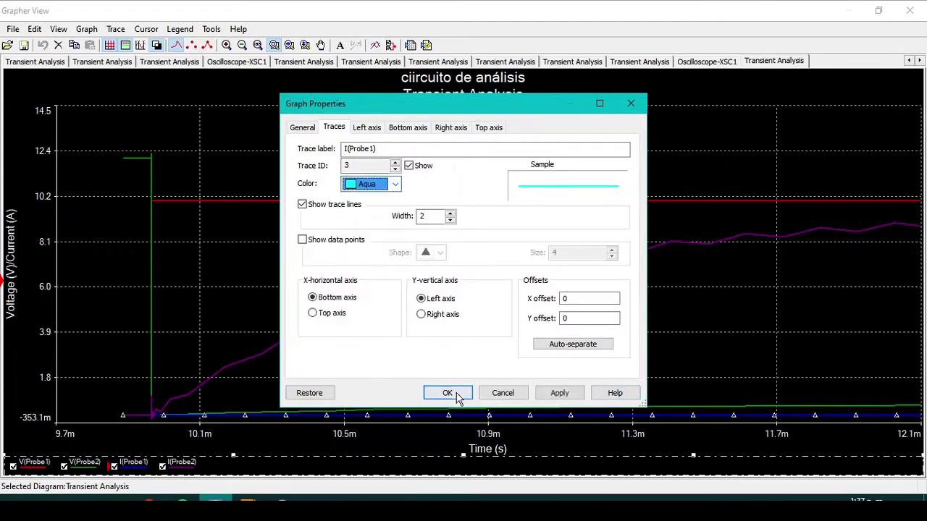
{"action": "left_click", "coordinate": [447, 392]}
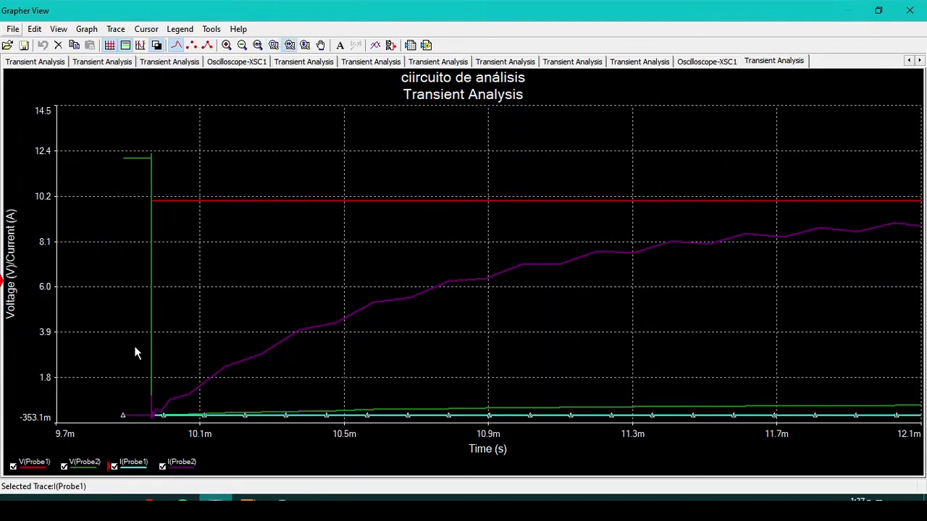
Magnify only the time axis around the switching instant near 10 ms, to about 9.9996 ms to 10.0033 ms
{"action": "scroll", "coordinate": [152, 373], "scroll_direction": "up", "scroll_amount": 2}
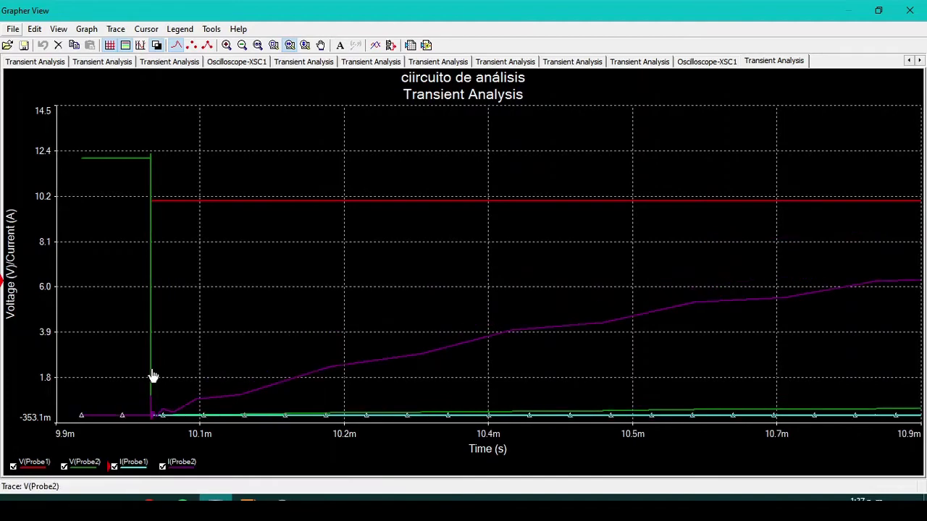
{"action": "scroll", "coordinate": [152, 375], "scroll_direction": "up", "scroll_amount": 4}
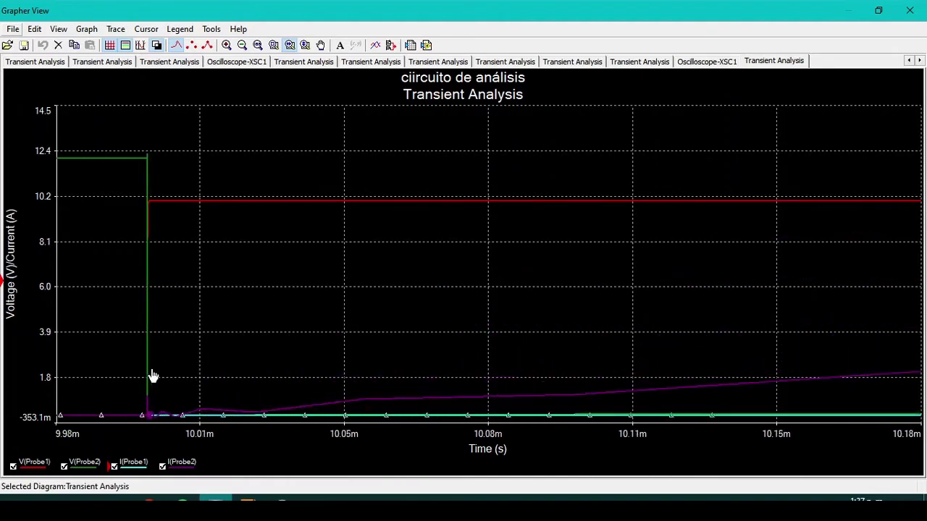
{"action": "scroll", "coordinate": [150, 372], "scroll_direction": "up", "scroll_amount": 2}
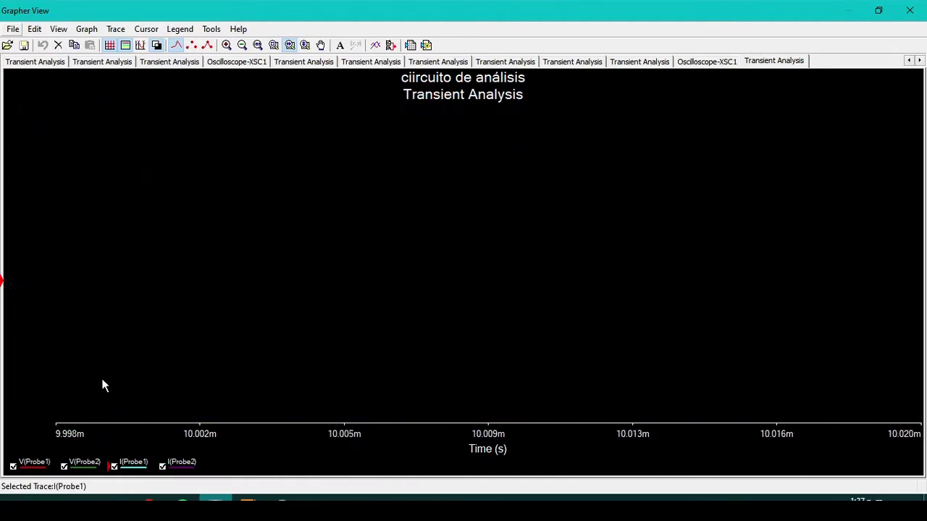
{"action": "scroll", "coordinate": [138, 375], "scroll_direction": "up", "scroll_amount": 3}
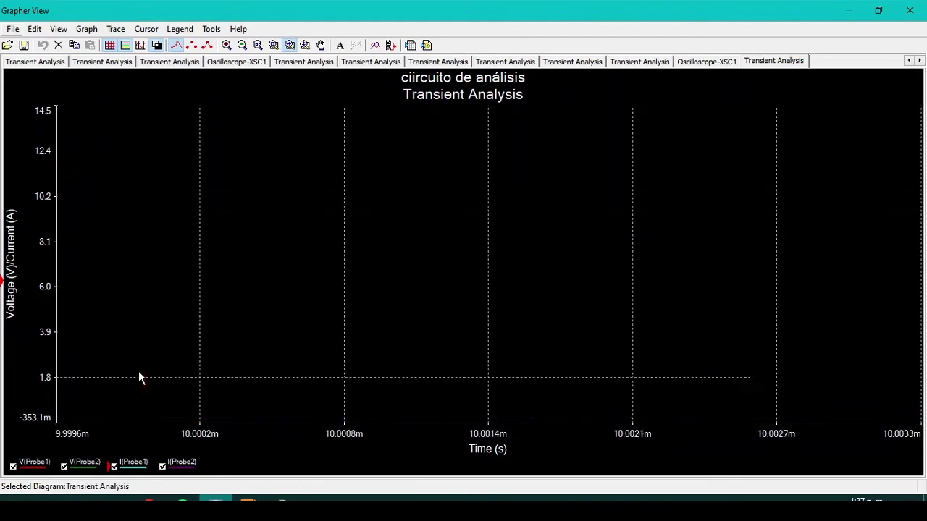
Examine the probe traces closely at the 10 ms switching instant and over the wider interval where the drain current rises
{"action": "scroll", "coordinate": [152, 378], "scroll_direction": "up", "scroll_amount": 2}
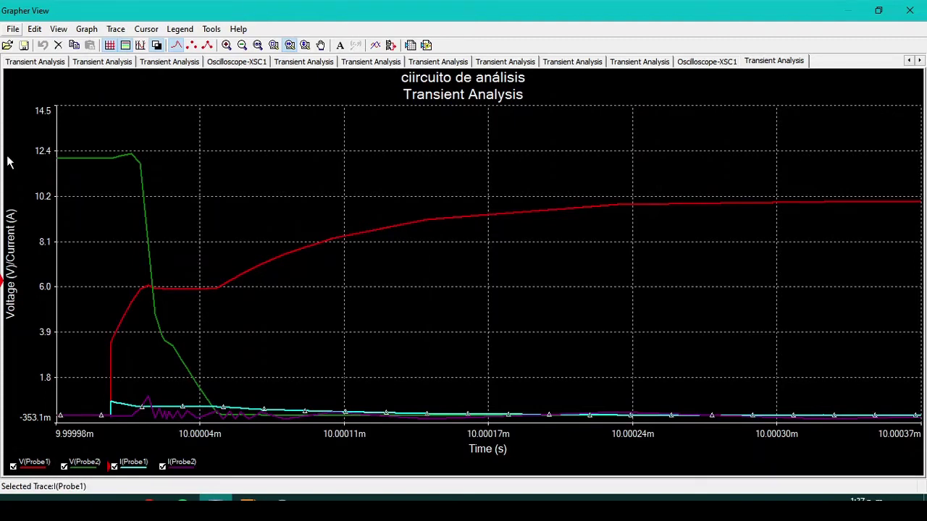
{"action": "left_click", "coordinate": [121, 409]}
{"action": "scroll", "coordinate": [358, 316], "scroll_direction": "down", "scroll_amount": 5}
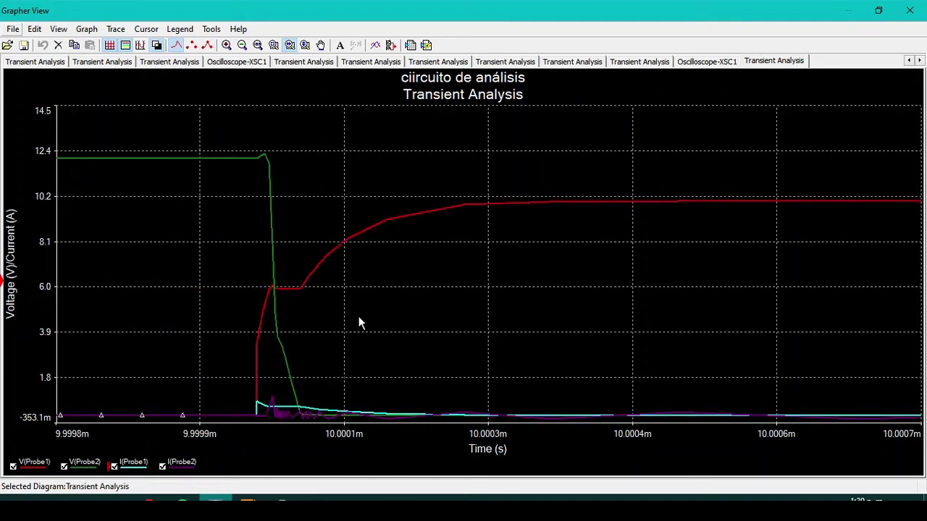
{"action": "scroll", "coordinate": [605, 305], "scroll_direction": "down", "scroll_amount": 5}
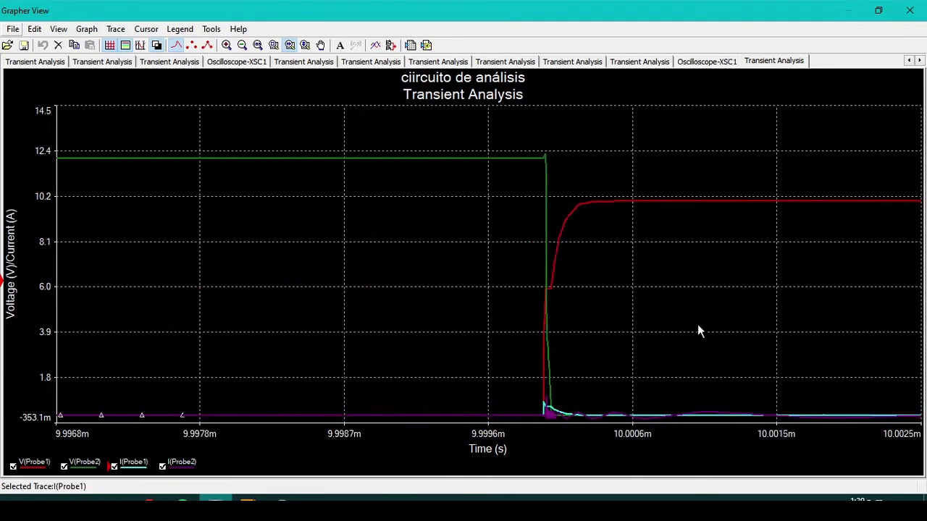
{"action": "scroll", "coordinate": [837, 332], "scroll_direction": "down", "scroll_amount": 5}
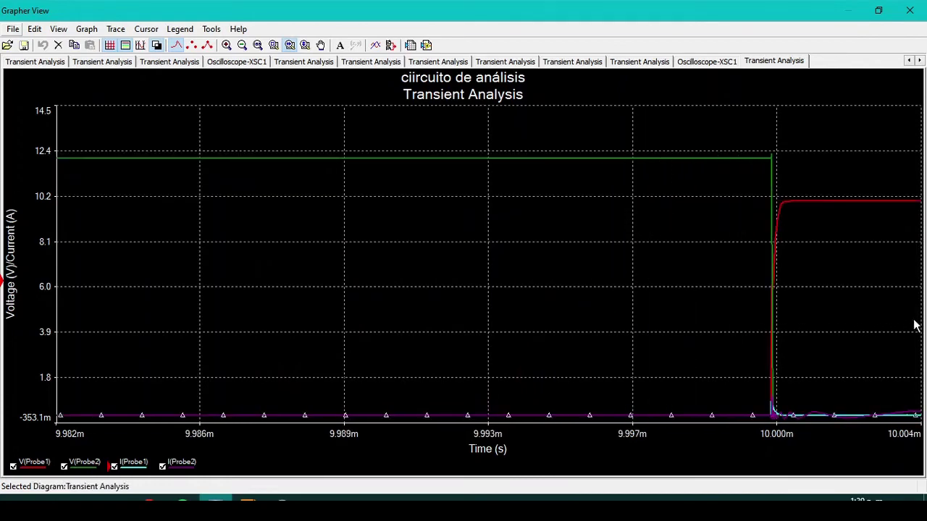
{"action": "scroll", "coordinate": [260, 333], "scroll_direction": "down", "scroll_amount": 6}
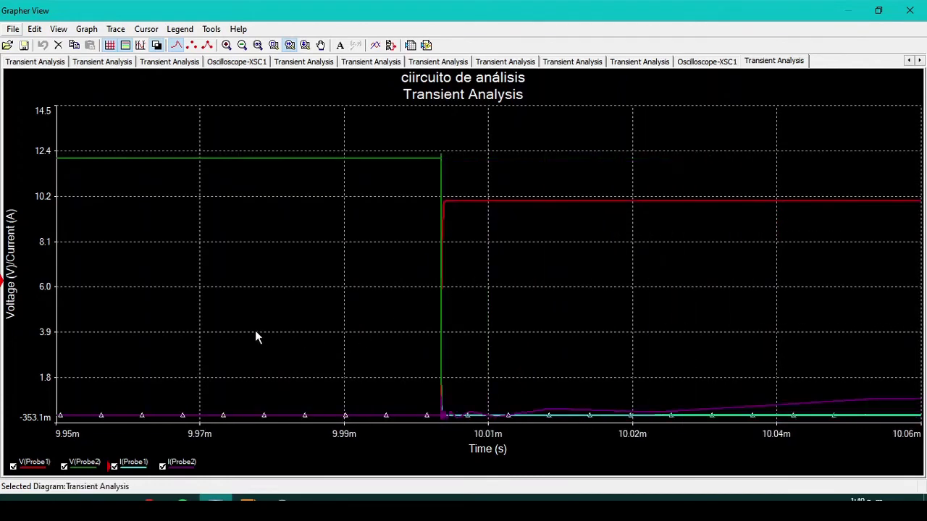
{"action": "scroll", "coordinate": [309, 334], "scroll_direction": "down", "scroll_amount": 7}
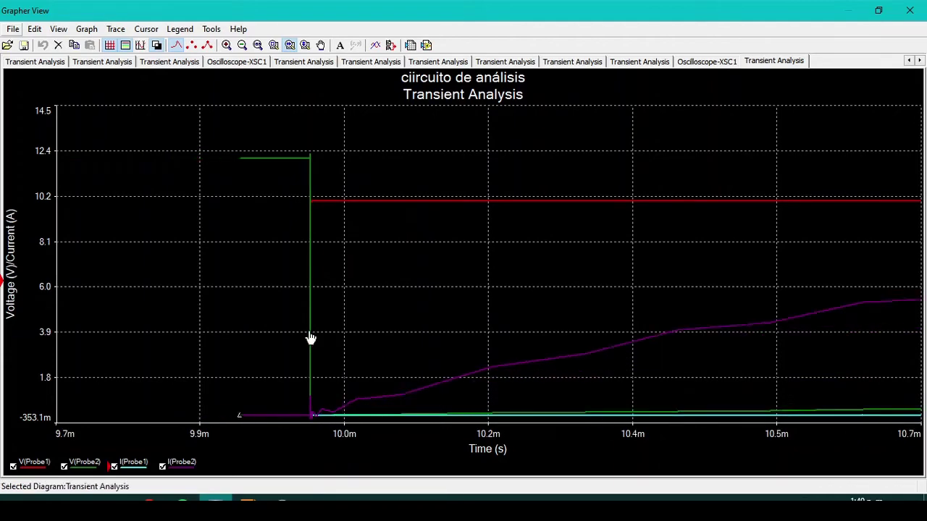
{"action": "scroll", "coordinate": [310, 338], "scroll_direction": "down", "scroll_amount": 3}
{"action": "left_click", "coordinate": [319, 415]}
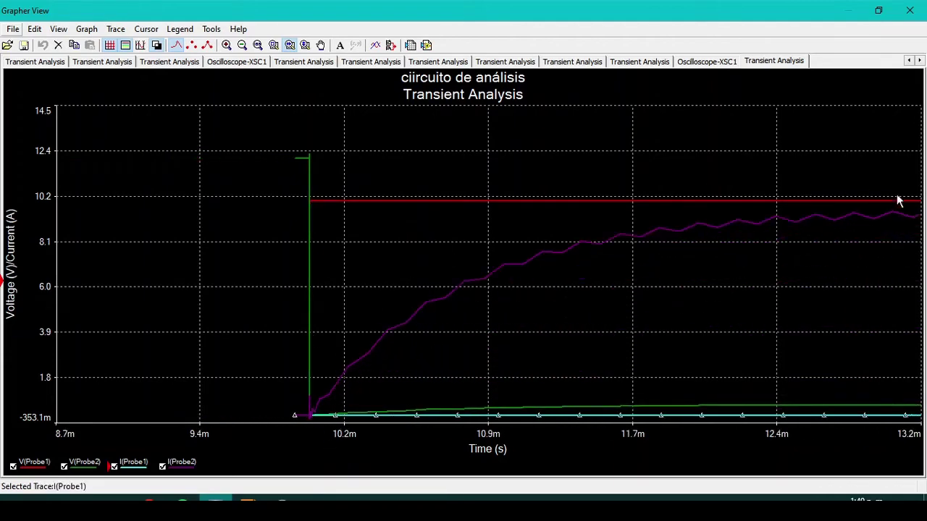
{"action": "scroll", "coordinate": [538, 308], "scroll_direction": "down", "scroll_amount": 2}
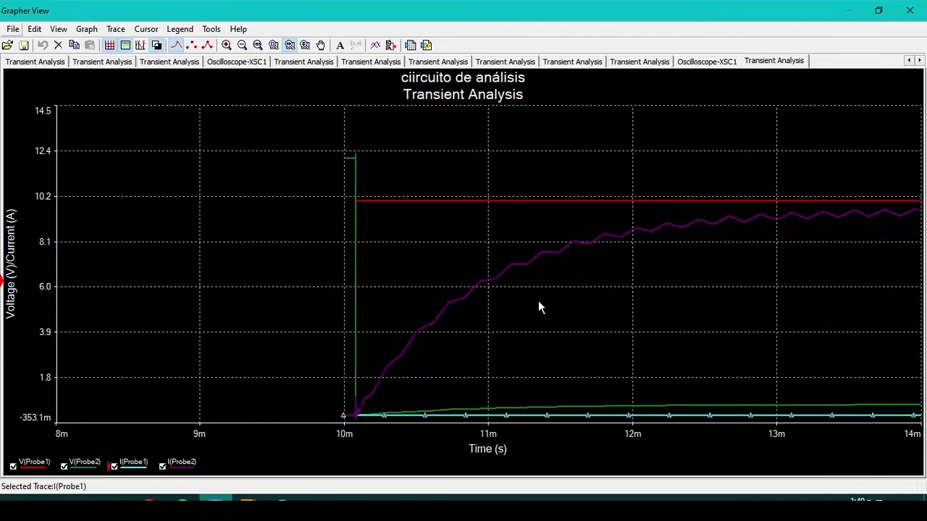
{"action": "scroll", "coordinate": [515, 333], "scroll_direction": "up", "scroll_amount": 3}
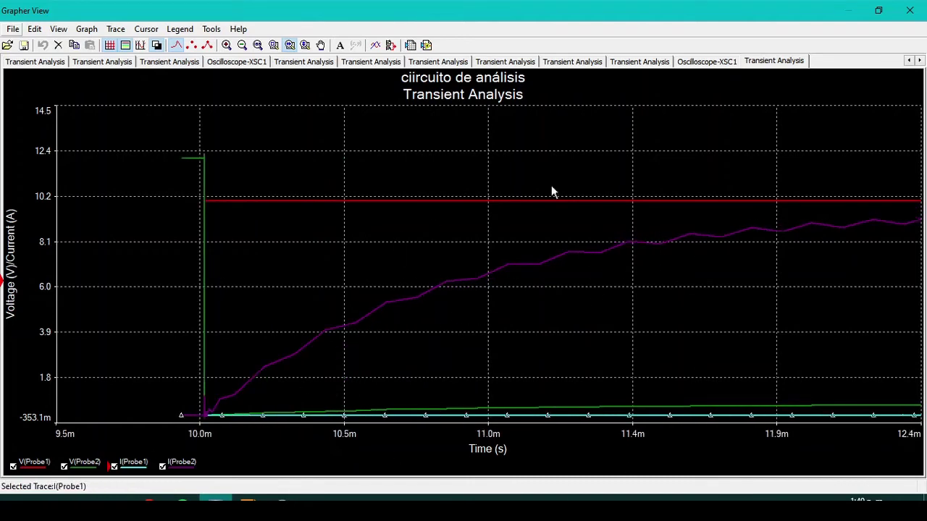
Rerun the transient analysis with the minimum number of time points set to 10000
{"action": "left_click", "coordinate": [876, 16]}
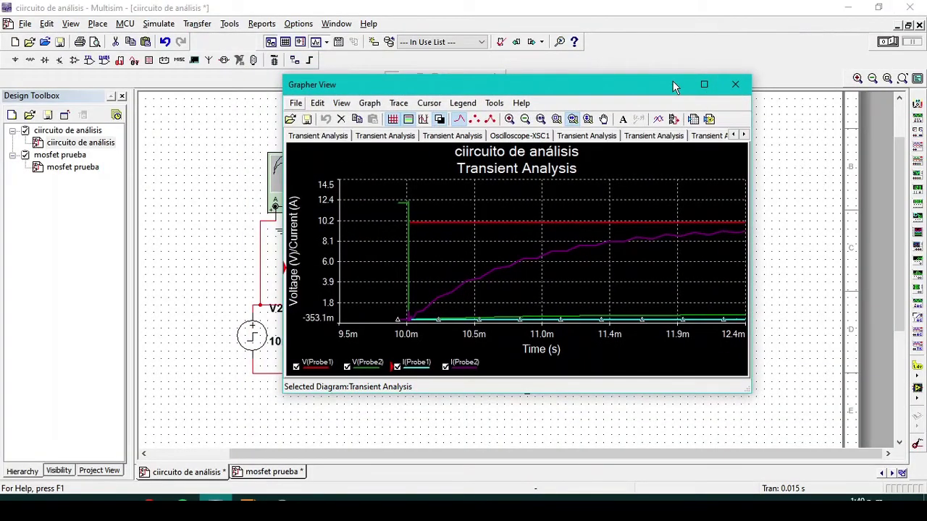
{"action": "left_click", "coordinate": [705, 86]}
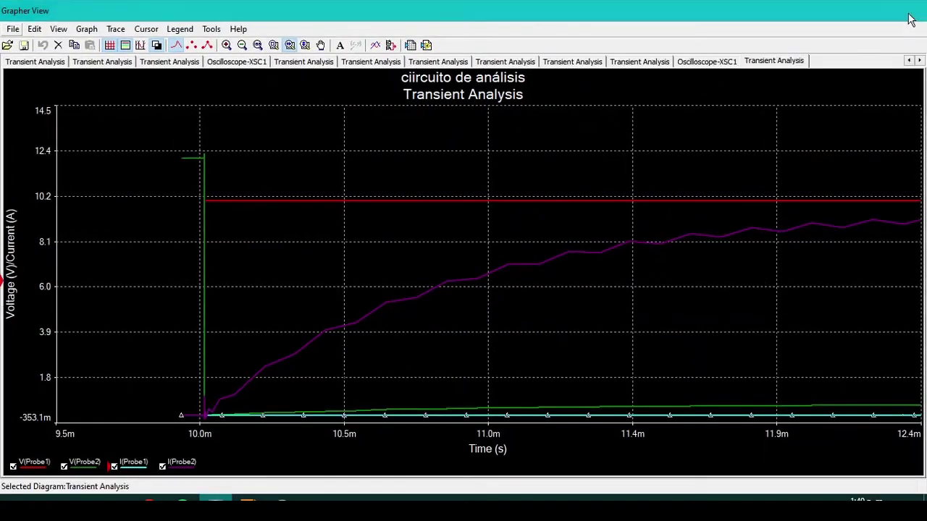
{"action": "left_click", "coordinate": [909, 7]}
{"action": "left_click", "coordinate": [160, 23]}
{"action": "mouse_move", "coordinate": [239, 142]}
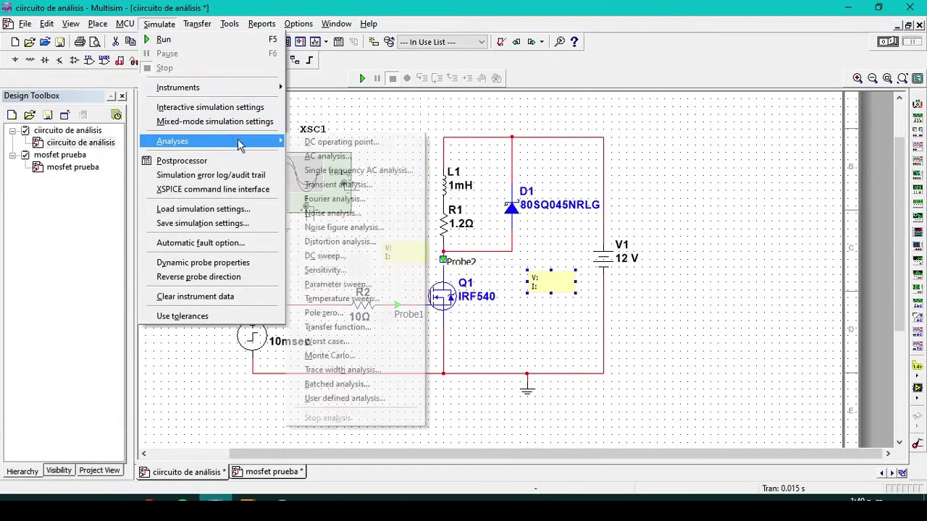
{"action": "left_click", "coordinate": [378, 187]}
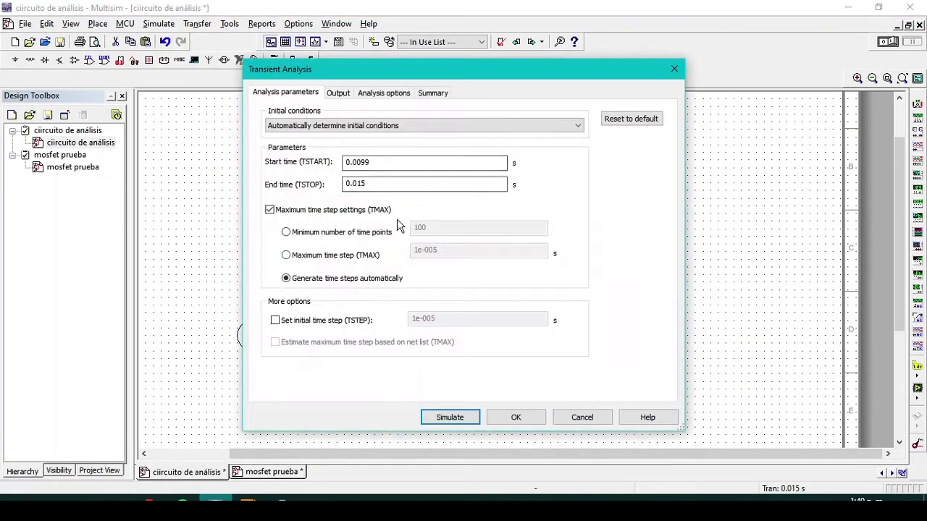
{"action": "left_click", "coordinate": [361, 237]}
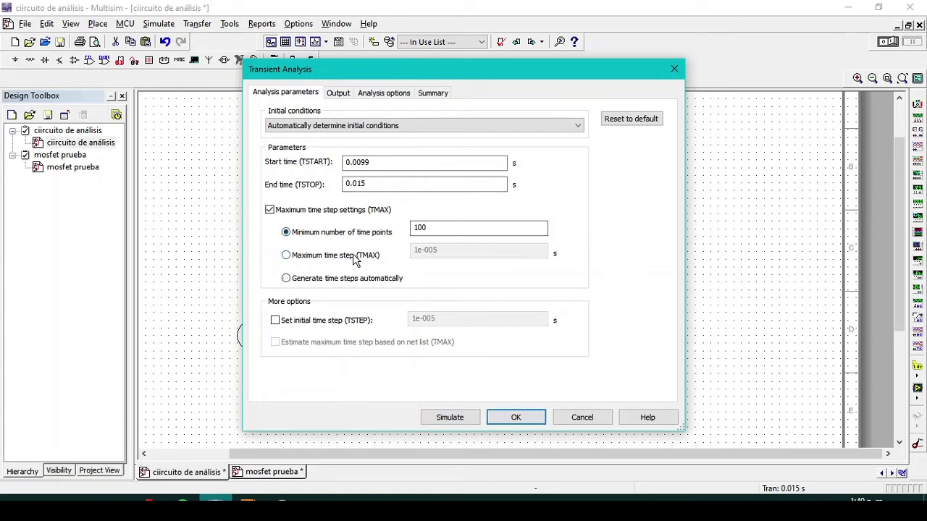
{"action": "left_click", "coordinate": [464, 228]}
{"action": "type", "text": "00"}
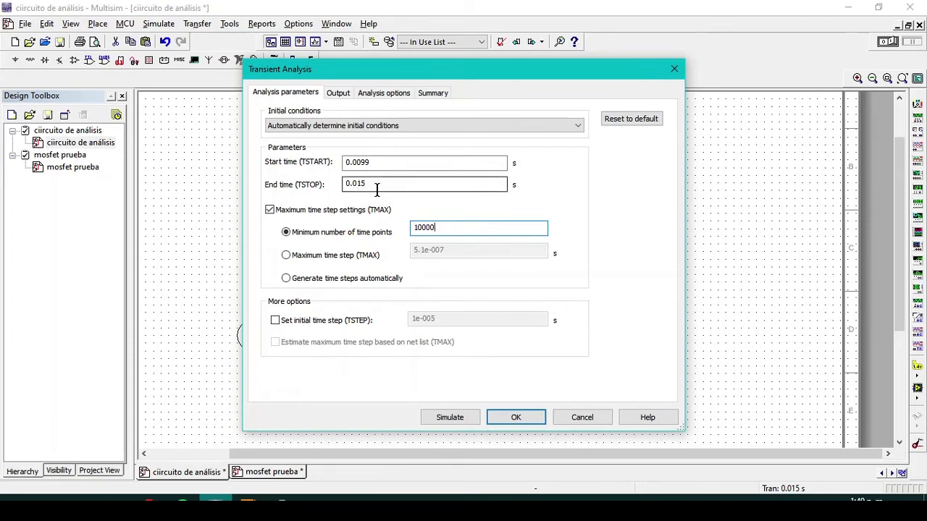
{"action": "left_click", "coordinate": [458, 422]}
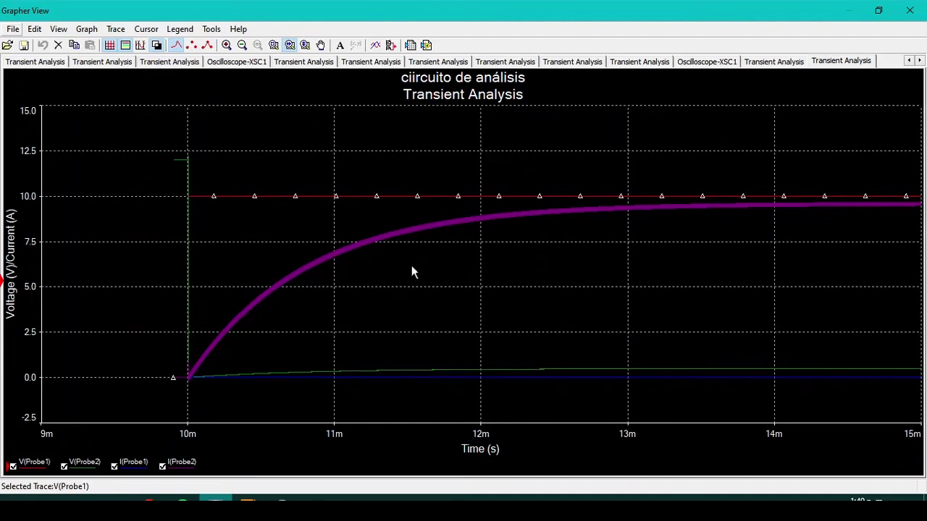
Examine the ripple on the I(Probe2) trace around 11.4 ms and its overall rise from 10 ms to 15 ms
{"action": "scroll", "coordinate": [396, 274], "scroll_direction": "up", "scroll_amount": 2}
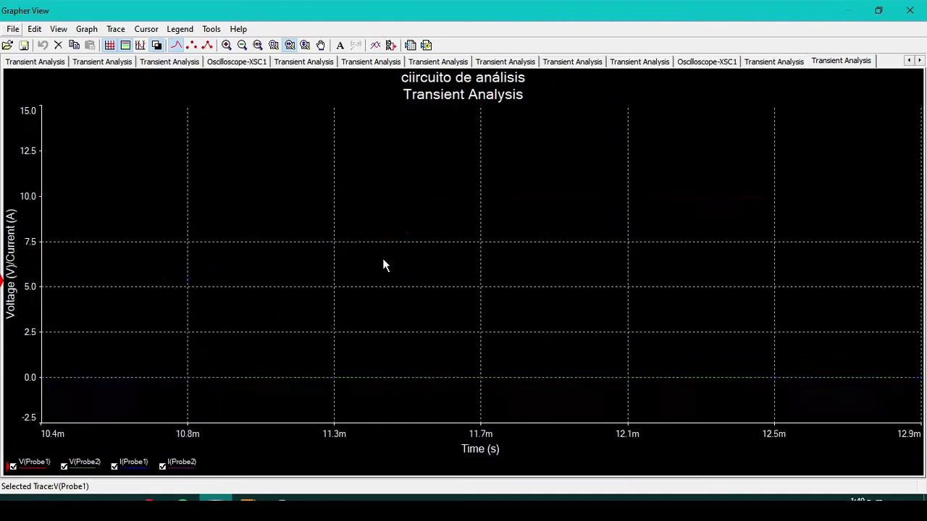
{"action": "scroll", "coordinate": [391, 248], "scroll_direction": "up", "scroll_amount": 4}
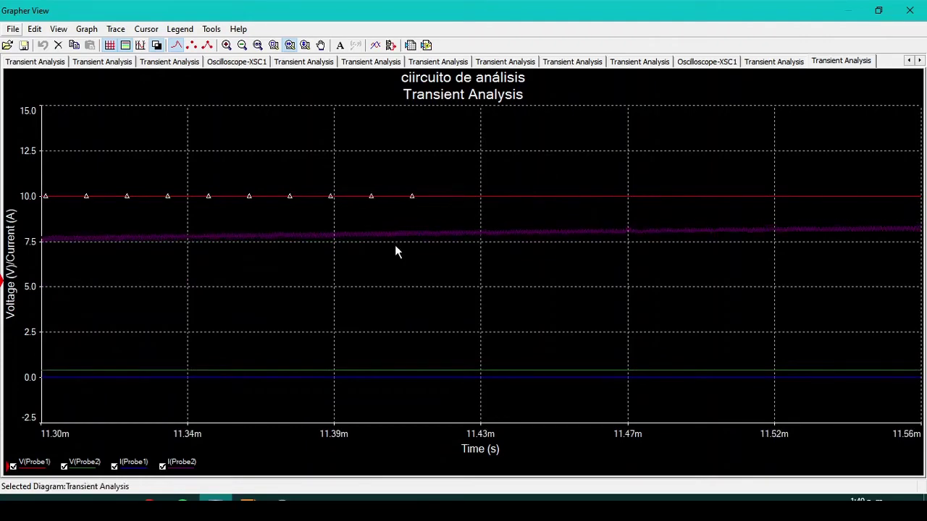
{"action": "scroll", "coordinate": [400, 239], "scroll_direction": "up", "scroll_amount": 1}
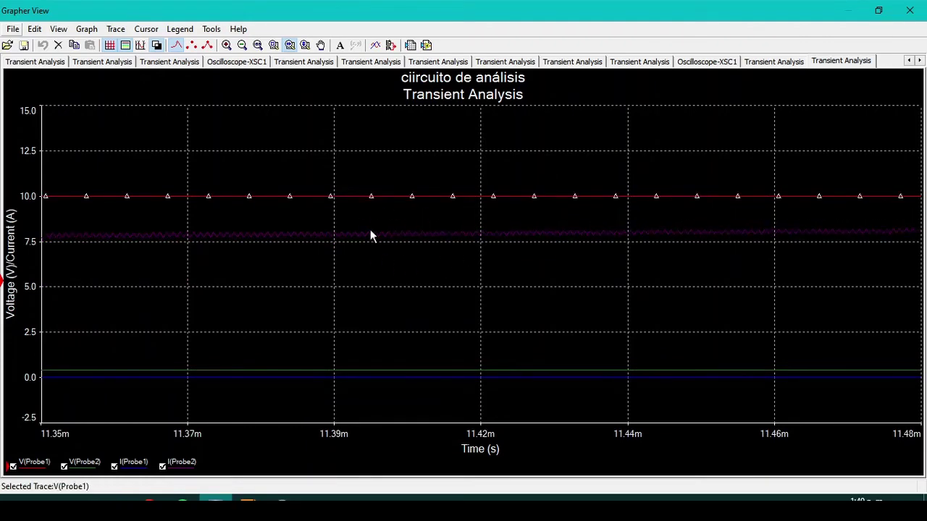
{"action": "scroll", "coordinate": [365, 236], "scroll_direction": "down", "scroll_amount": 4}
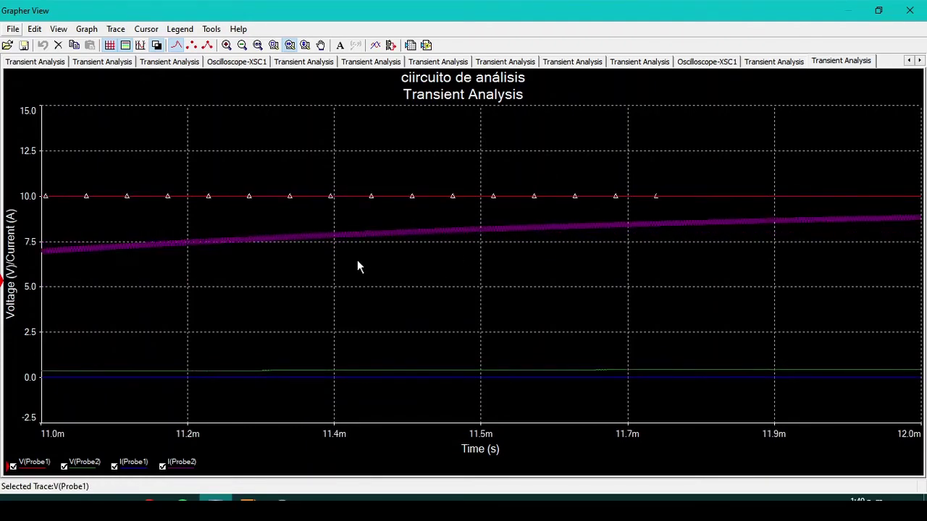
{"action": "scroll", "coordinate": [352, 261], "scroll_direction": "down", "scroll_amount": 5}
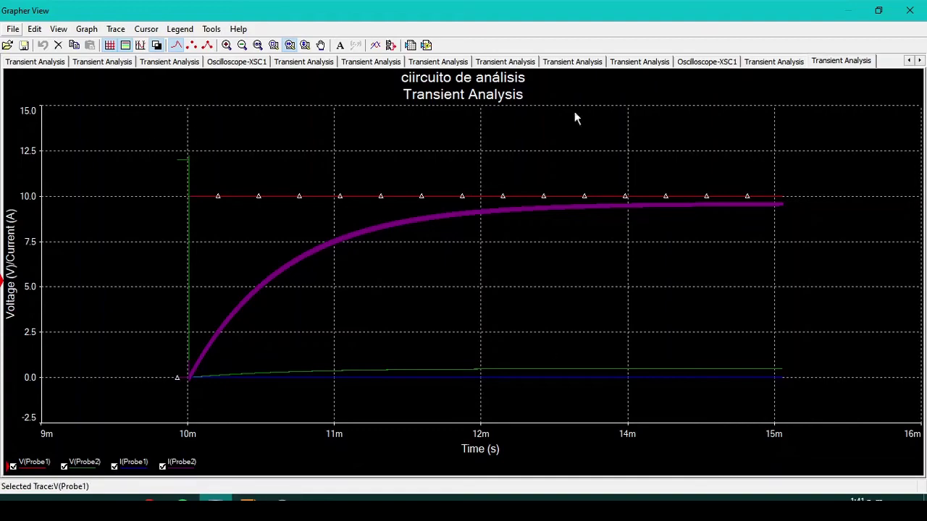
Rerun the transient analysis with the end time (TSTOP) set to 0.011 s
{"action": "left_click", "coordinate": [909, 10]}
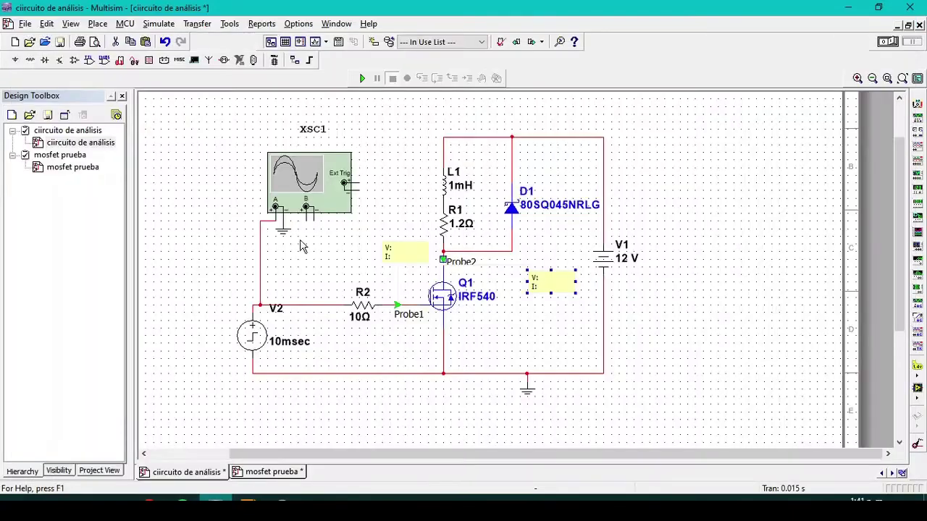
{"action": "left_click", "coordinate": [157, 24]}
{"action": "mouse_move", "coordinate": [248, 140]}
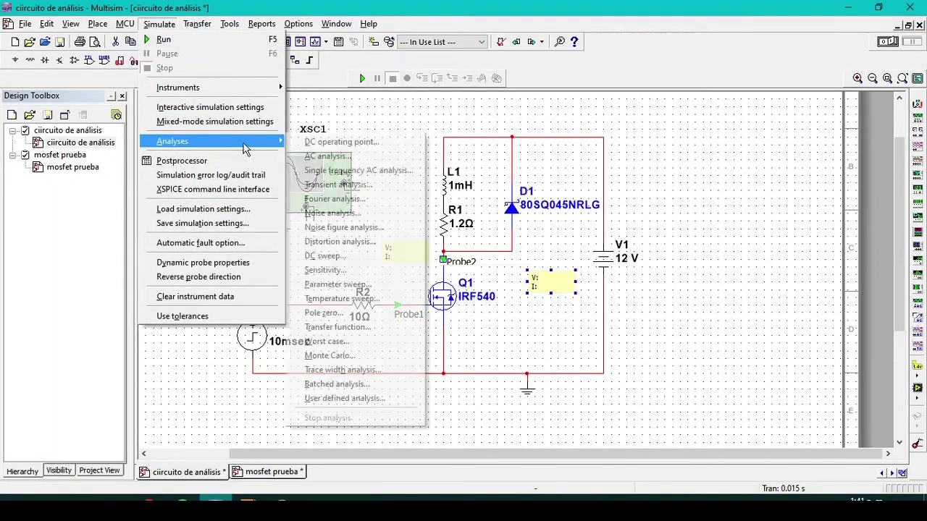
{"action": "left_click", "coordinate": [368, 186]}
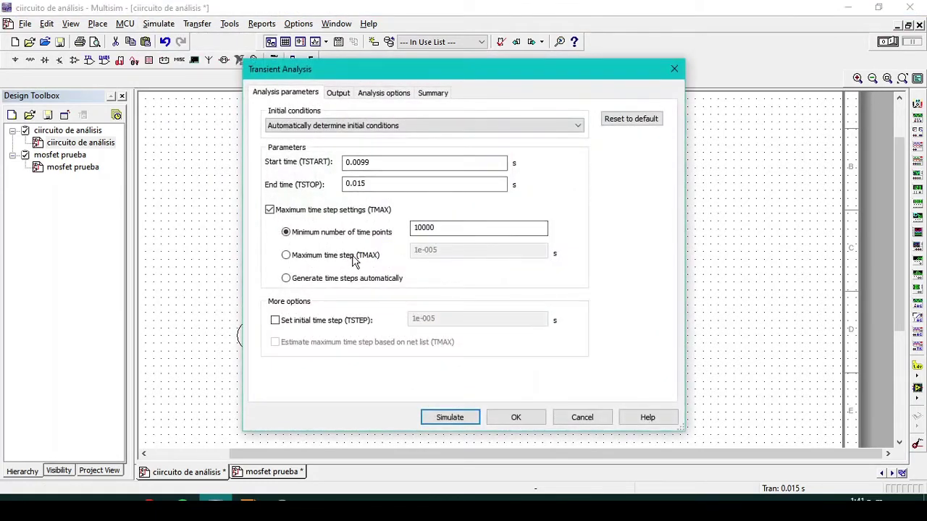
{"action": "left_click", "coordinate": [379, 185]}
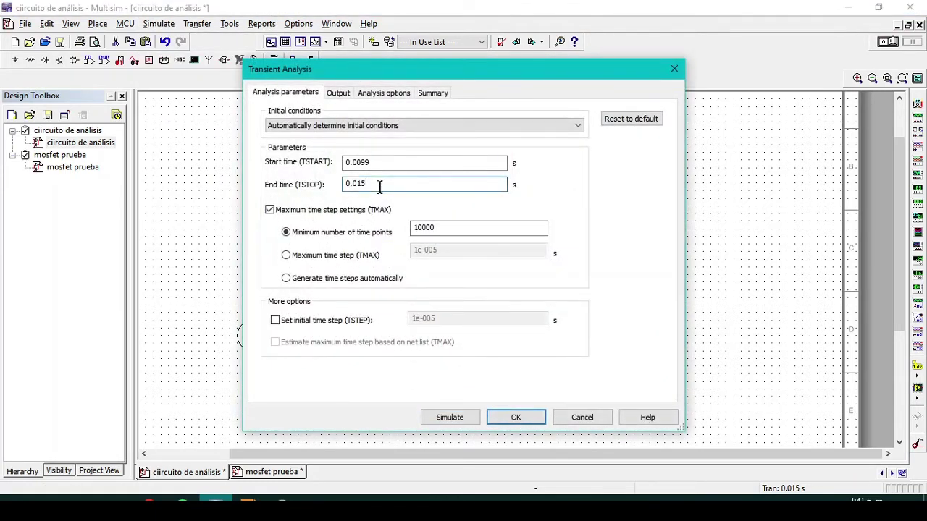
{"action": "key", "text": "BackSpace"}
{"action": "key", "text": "BackSpace"}
{"action": "type", "text": "11"}
{"action": "left_click", "coordinate": [453, 418]}
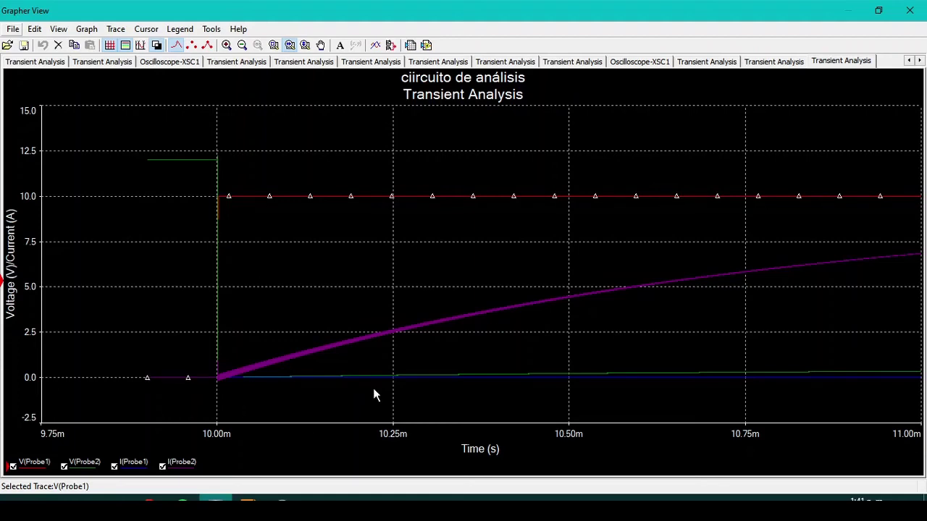
Rerun the transient analysis with the end time (TSTOP) set to 0.0102 s
{"action": "left_click", "coordinate": [909, 10]}
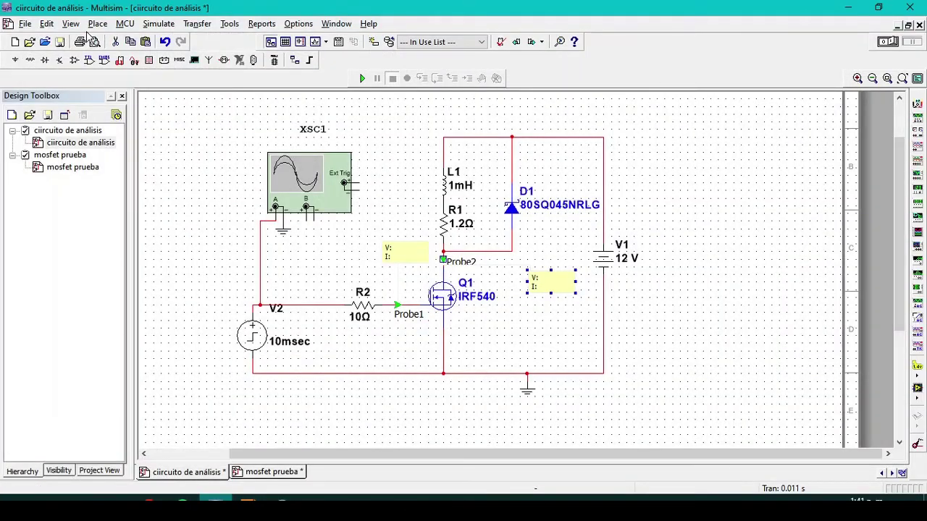
{"action": "left_click", "coordinate": [158, 24]}
{"action": "mouse_move", "coordinate": [224, 145]}
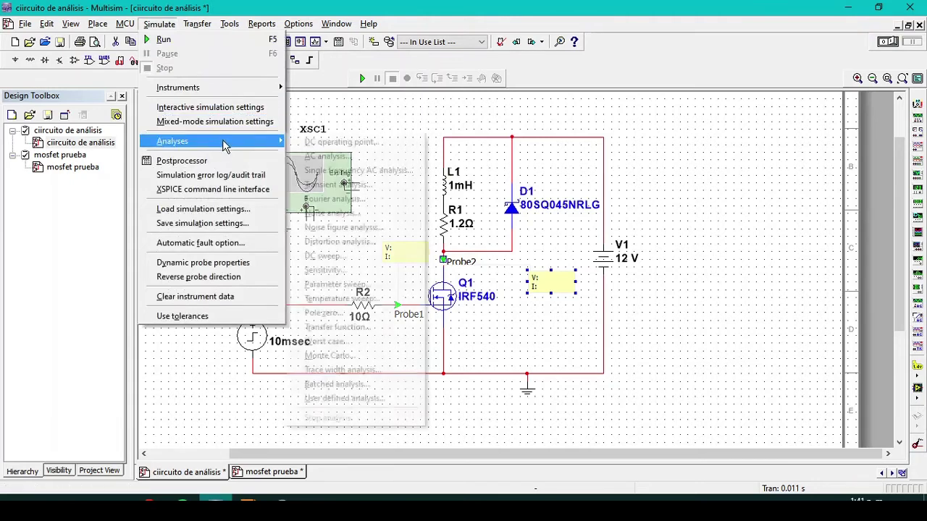
{"action": "left_click", "coordinate": [344, 189]}
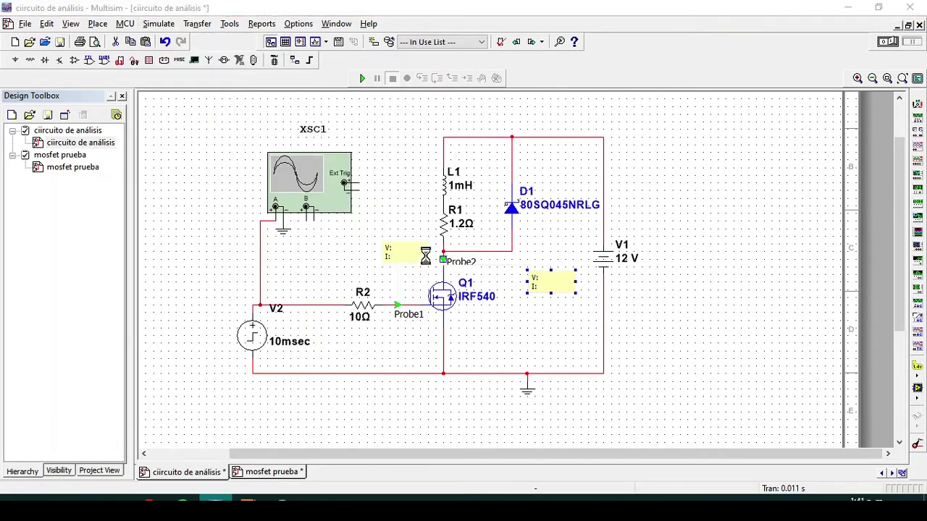
{"action": "left_click", "coordinate": [386, 186]}
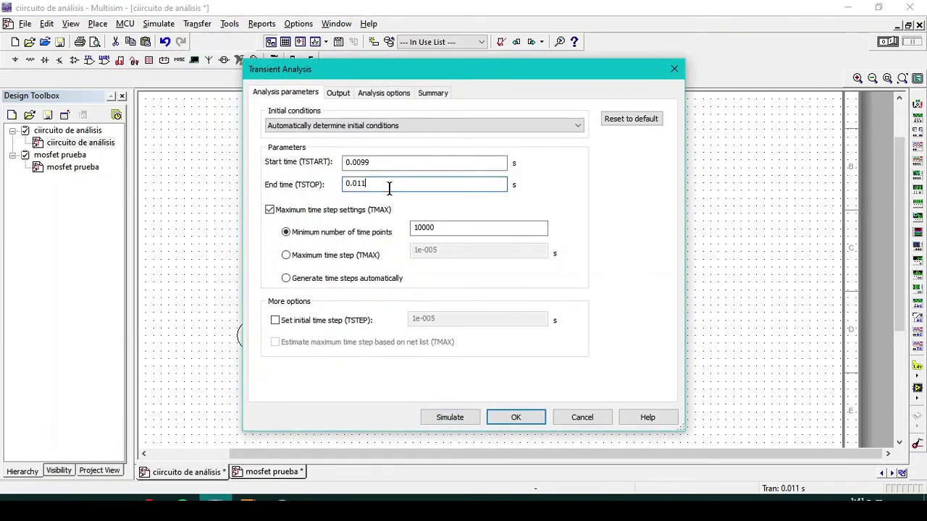
{"action": "key", "text": "BackSpace"}
{"action": "type", "text": "1"}
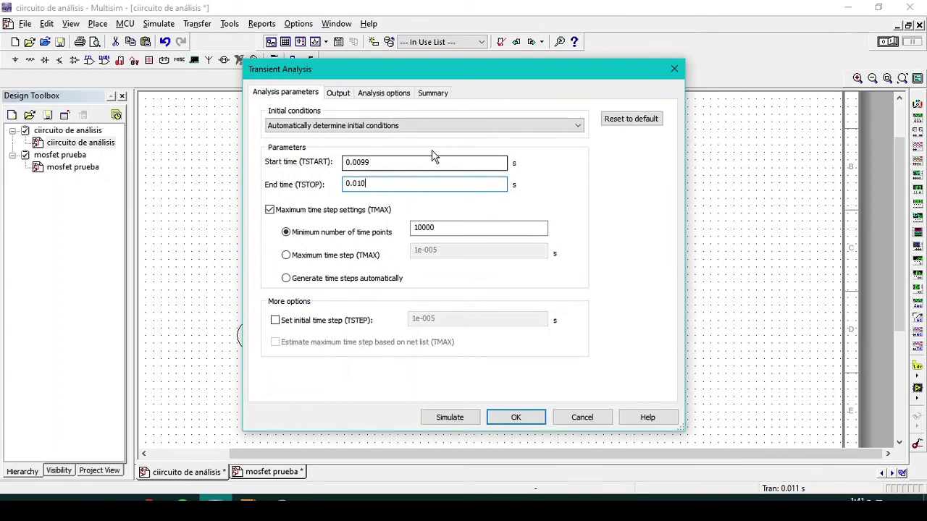
{"action": "left_click", "coordinate": [463, 421]}
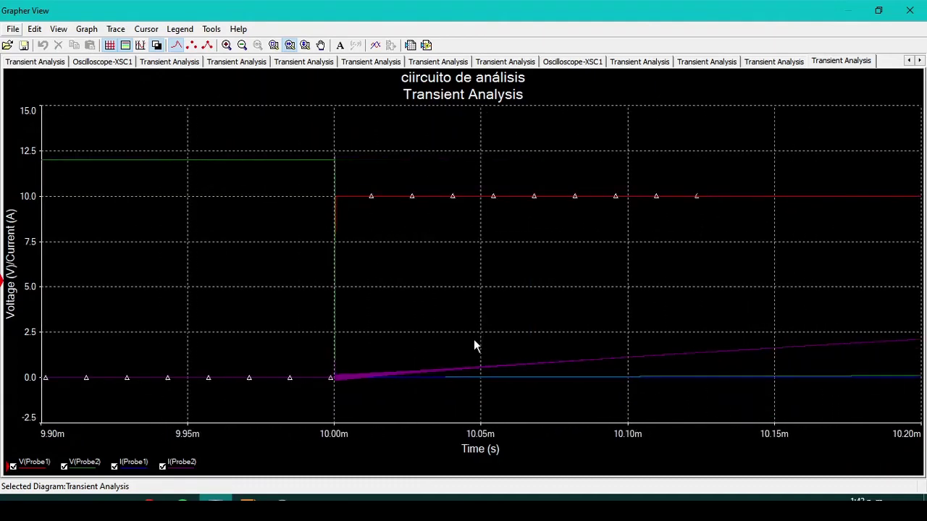
Magnify the graph area around the 10 ms switching instant to about 9.99996 ms to 10.00009 ms
{"action": "left_click", "coordinate": [274, 45]}
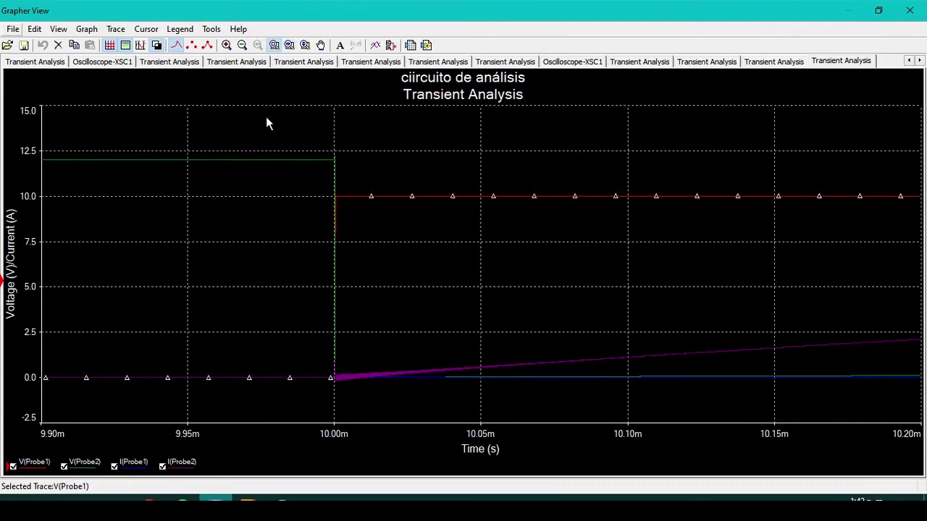
{"action": "left_click_drag", "start_coordinate": [268, 142], "coordinate": [429, 403]}
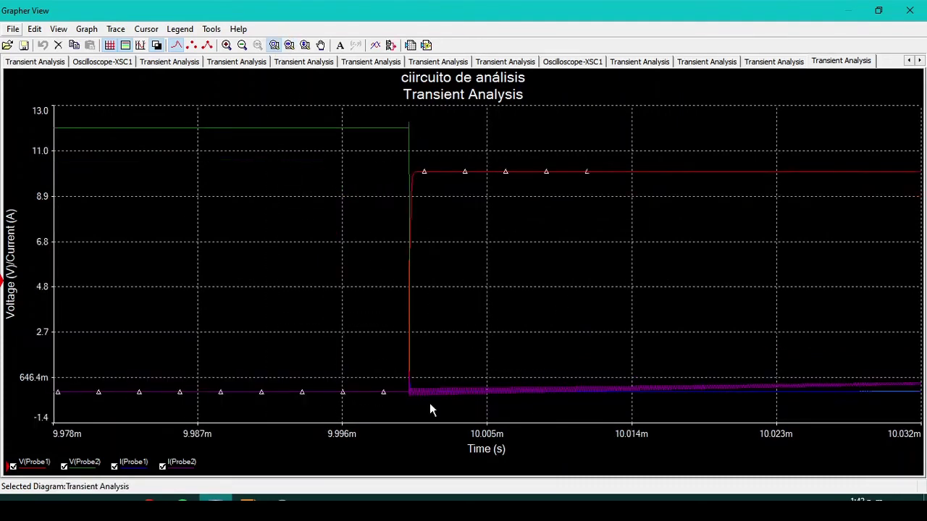
{"action": "left_click_drag", "start_coordinate": [343, 106], "coordinate": [486, 423]}
{"action": "left_click_drag", "start_coordinate": [454, 113], "coordinate": [536, 424]}
{"action": "left_click_drag", "start_coordinate": [253, 107], "coordinate": [227, 325]}
{"action": "mouse_move", "coordinate": [198, 107]}
{"action": "left_mouse_down"}
{"action": "mouse_move", "coordinate": [322, 422]}
{"action": "mouse_move", "coordinate": [341, 420]}
{"action": "left_mouse_up"}
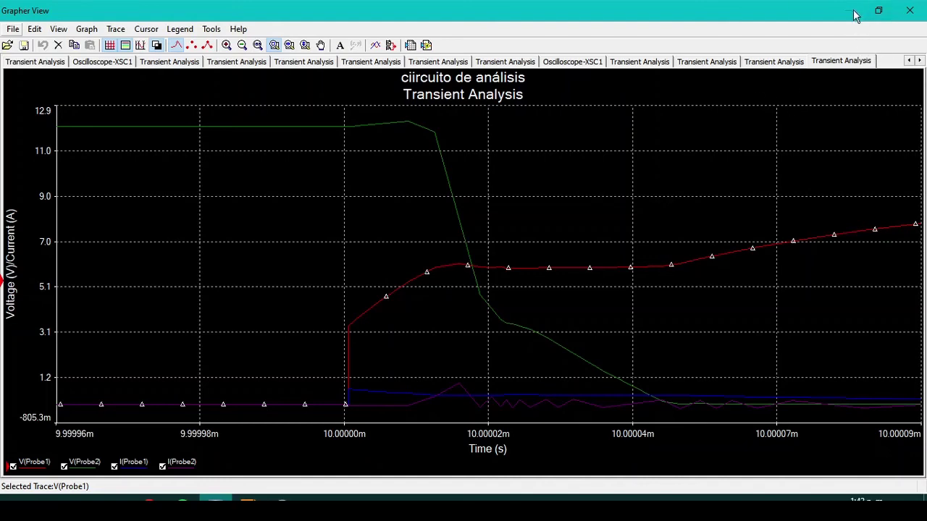
Set step voltage source V2 to an initial level of 10 V and a final level of 0 V
{"action": "left_click", "coordinate": [878, 10]}
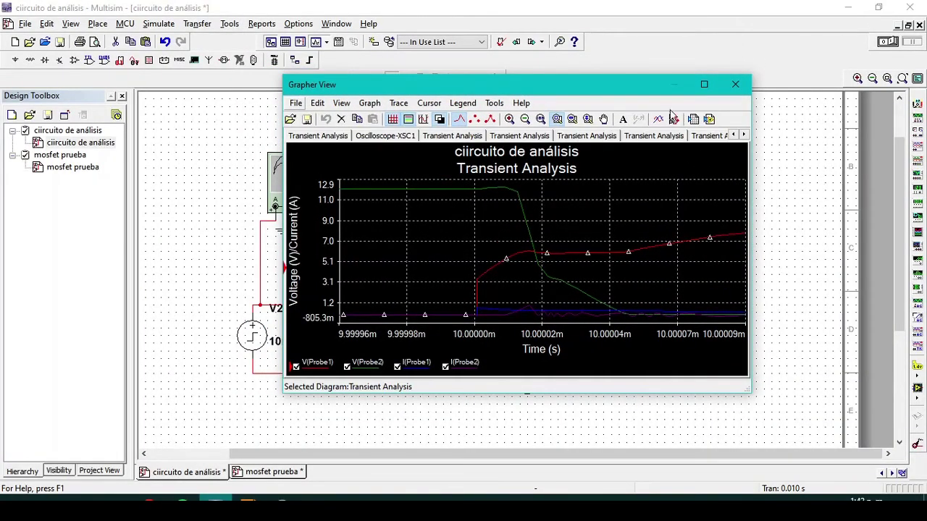
{"action": "left_click", "coordinate": [734, 86]}
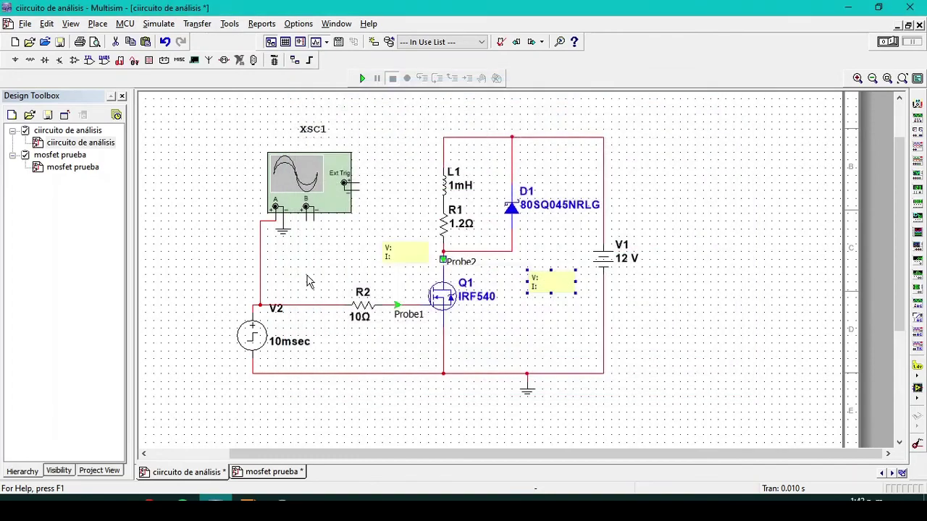
{"action": "double_click", "coordinate": [263, 344]}
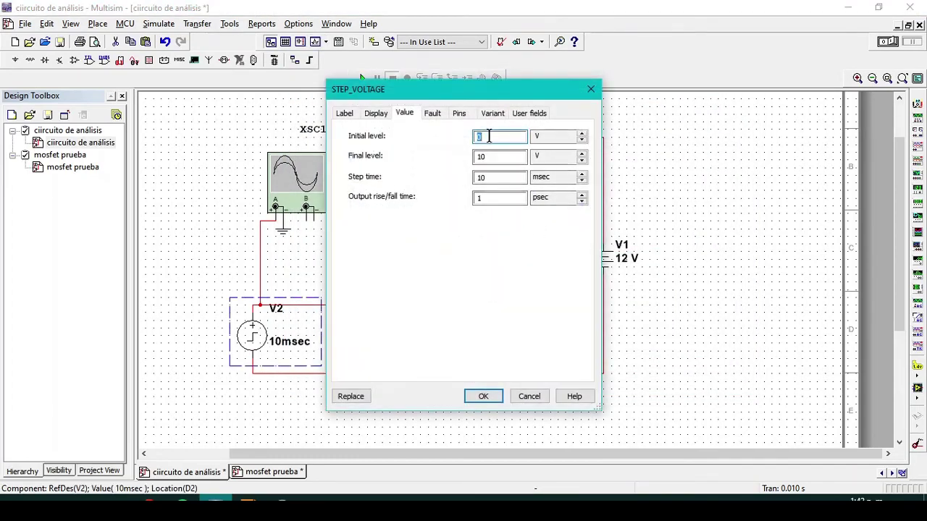
{"action": "type", "text": "10"}
{"action": "key", "text": "Tab"}
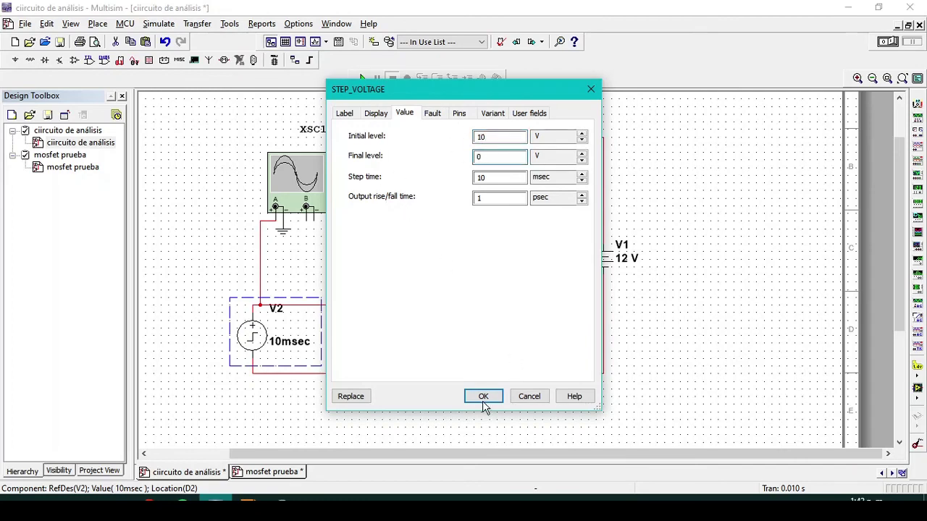
{"action": "type", "text": "0"}
{"action": "left_click", "coordinate": [483, 397]}
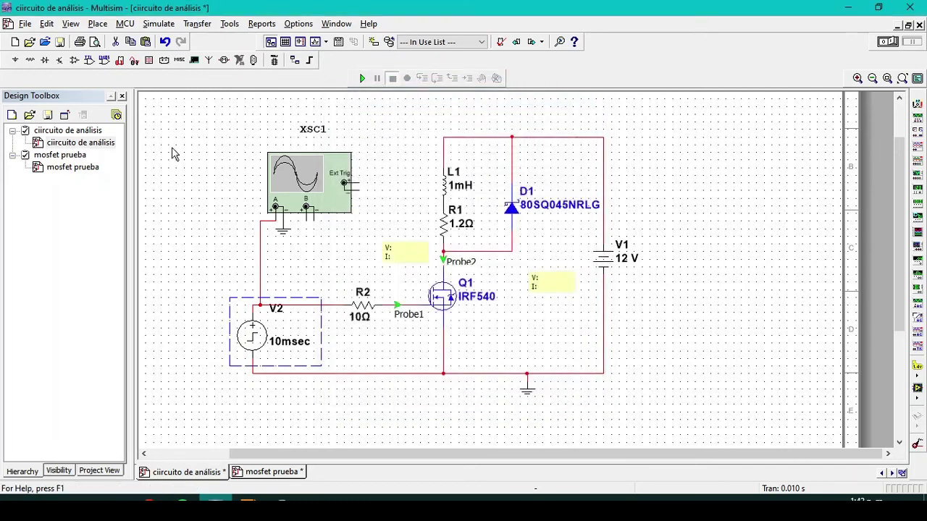
Rerun the transient analysis with the end time (TSTOP) set to 0.015 s
{"action": "left_click", "coordinate": [146, 26]}
{"action": "mouse_move", "coordinate": [239, 141]}
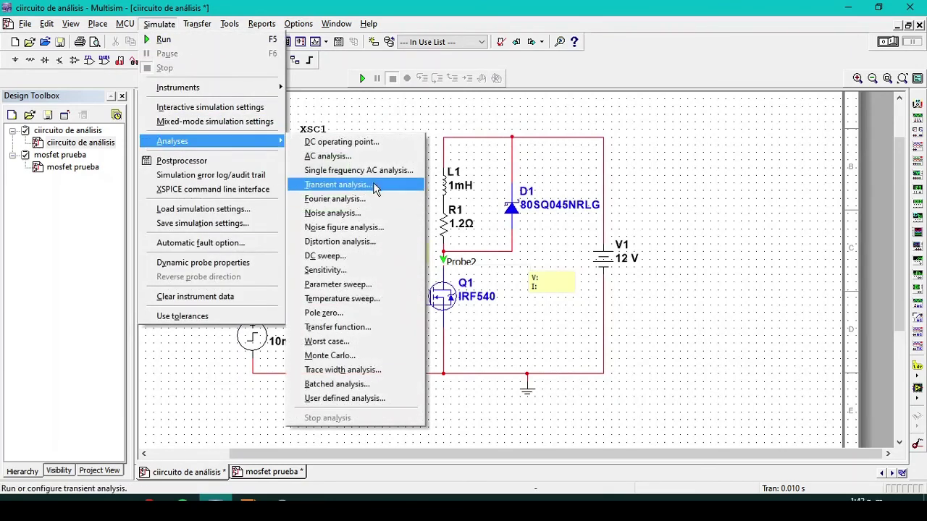
{"action": "left_click", "coordinate": [375, 187]}
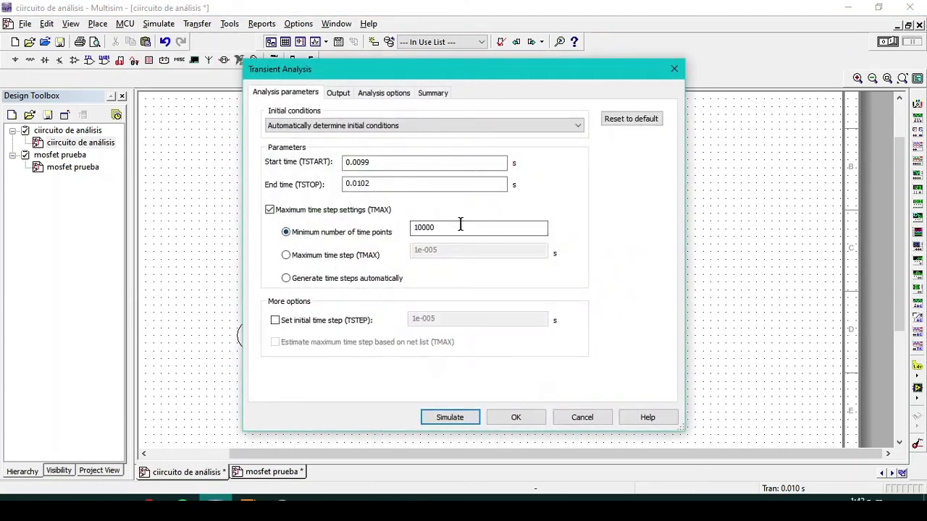
{"action": "left_click_drag", "start_coordinate": [403, 183], "coordinate": [364, 181]}
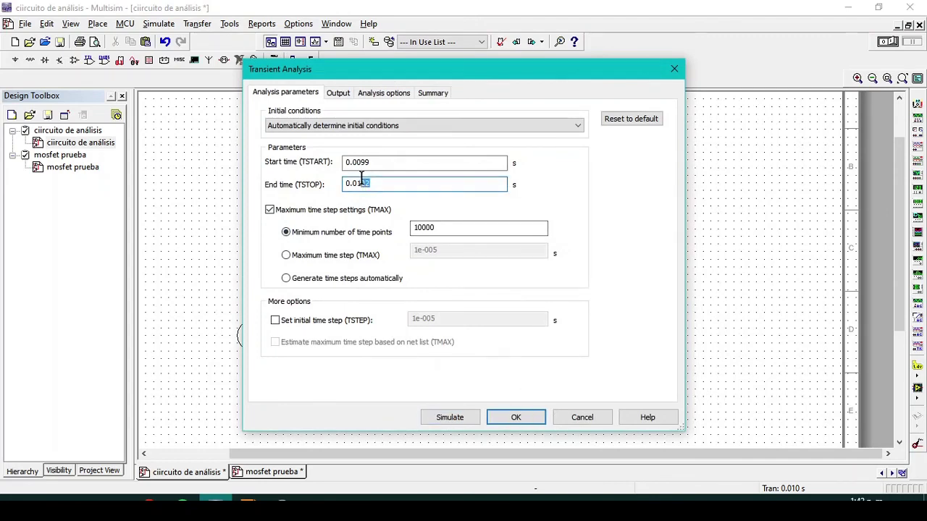
{"action": "key", "text": "BackSpace"}
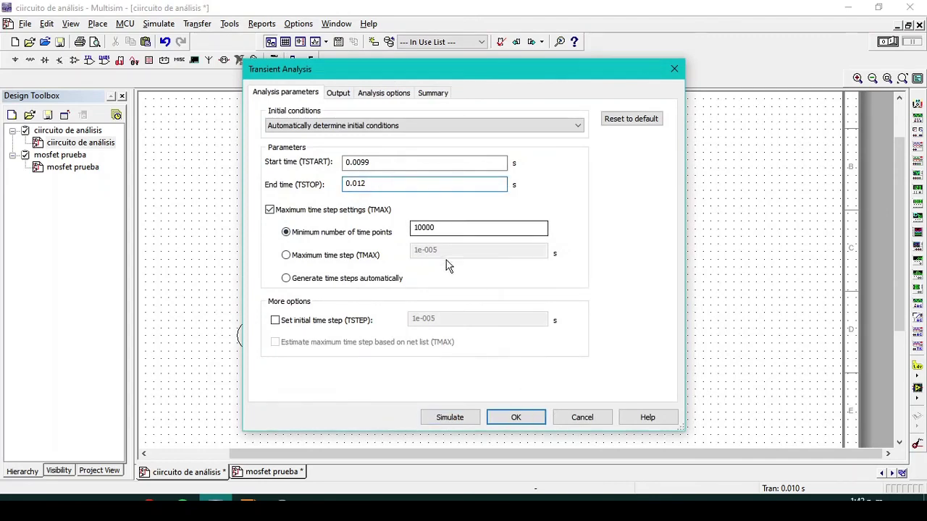
{"action": "left_click", "coordinate": [454, 418]}
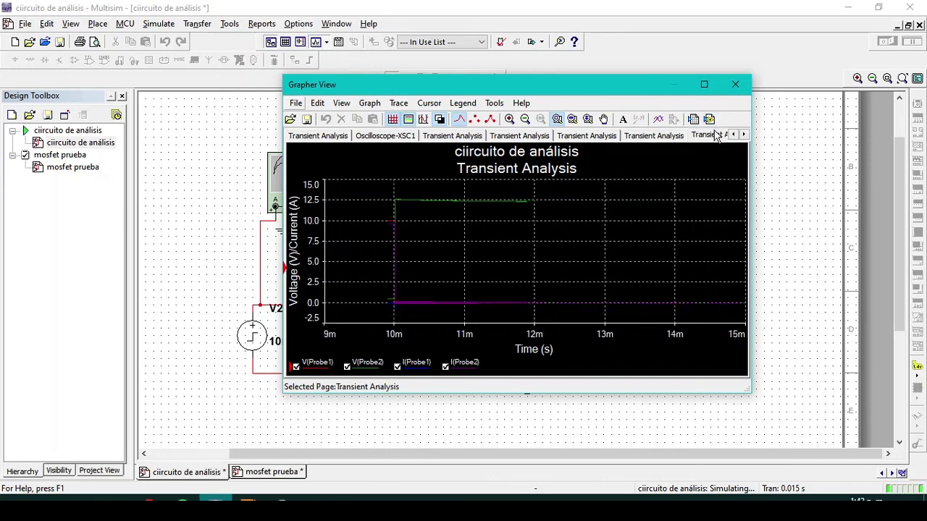
Enlarge the graph window and magnify the traces around the 10 ms switching instant to about 9.87 ms to 10.37 ms
{"action": "left_click", "coordinate": [706, 86]}
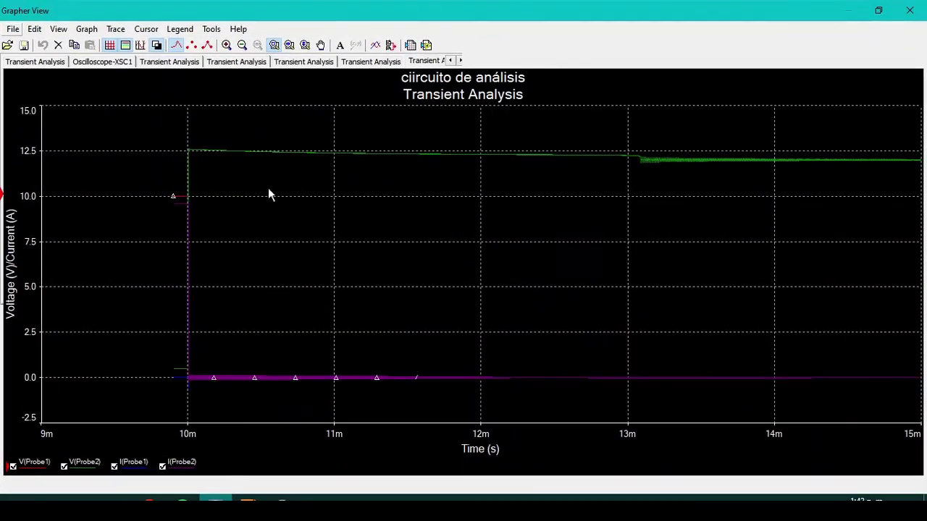
{"action": "left_click_drag", "start_coordinate": [113, 113], "coordinate": [288, 411]}
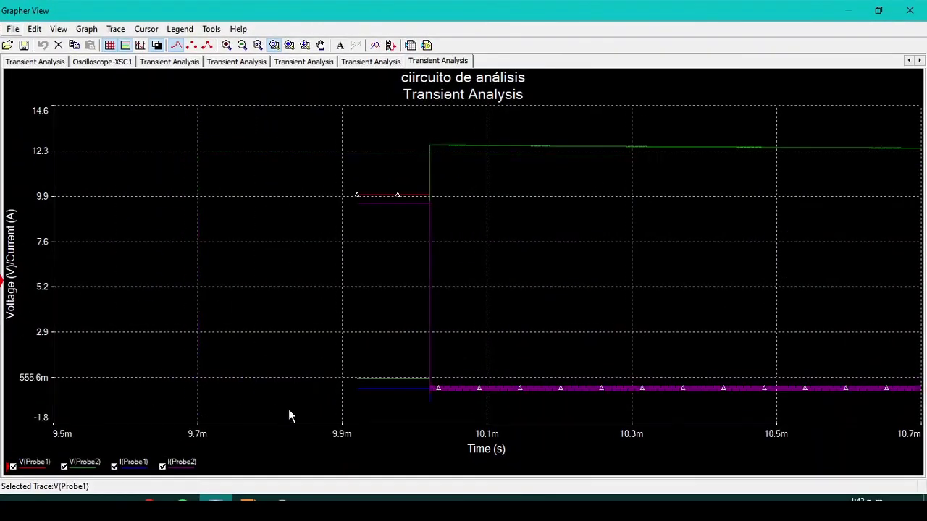
{"action": "left_click_drag", "start_coordinate": [385, 133], "coordinate": [621, 412]}
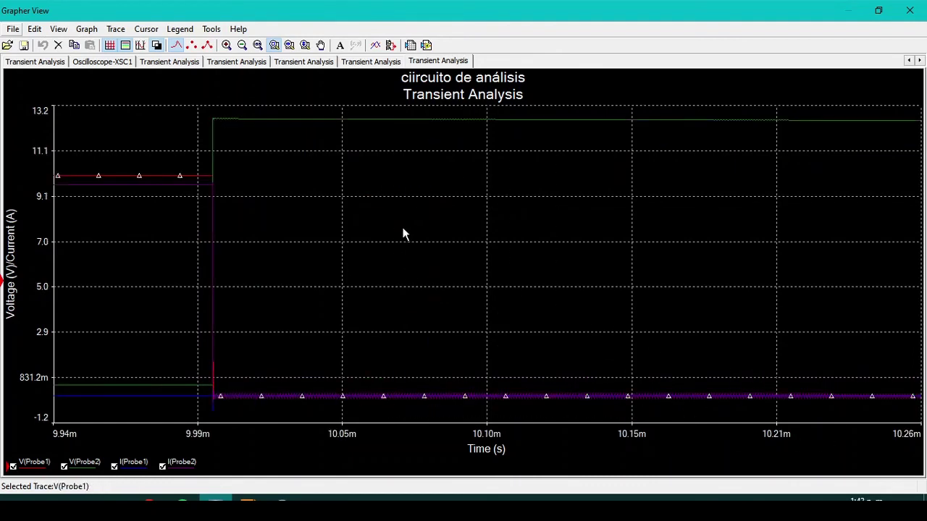
{"action": "scroll", "coordinate": [410, 277], "scroll_direction": "down", "scroll_amount": 1}
{"action": "scroll", "coordinate": [409, 277], "scroll_direction": "down", "scroll_amount": 1}
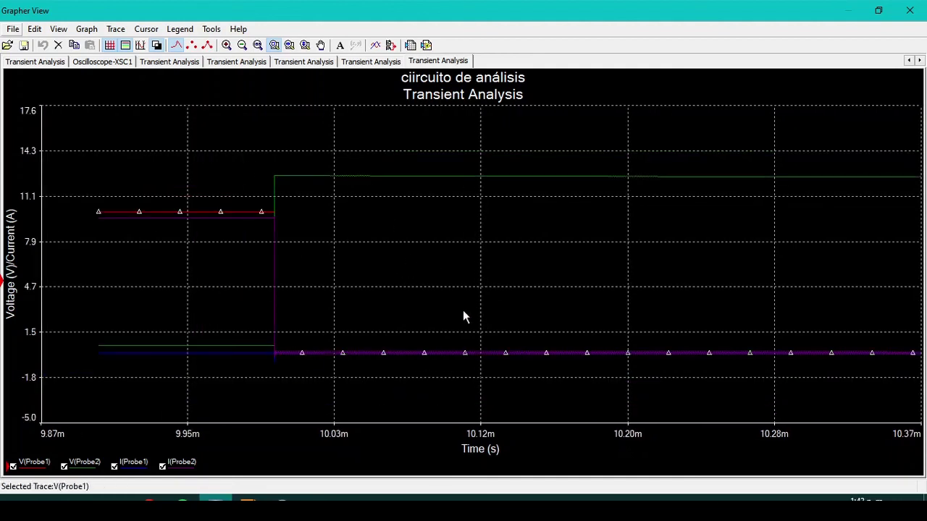